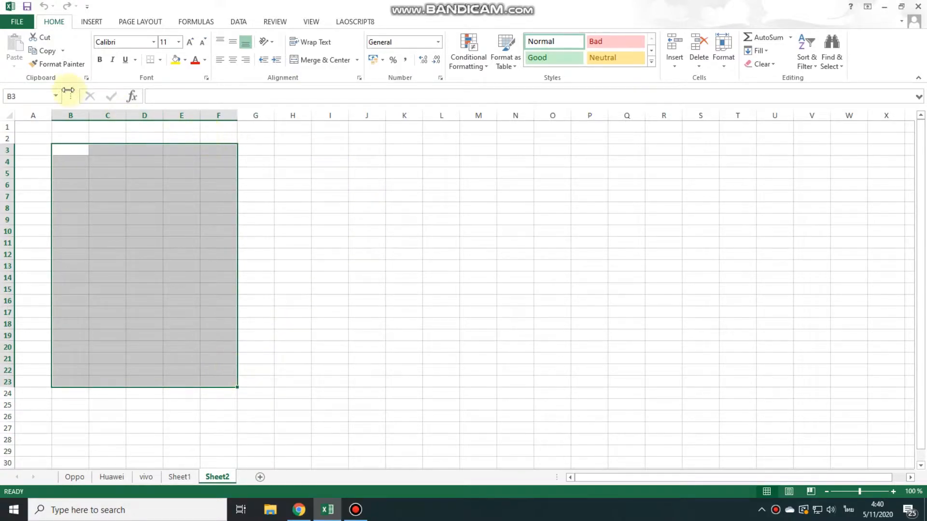
Apply all borders to the range B3:F23
click(160, 60)
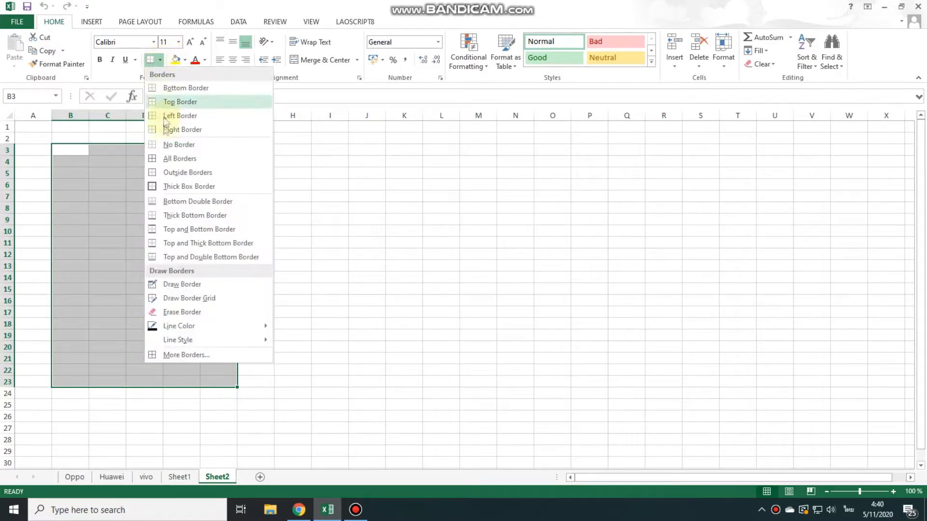
click(158, 159)
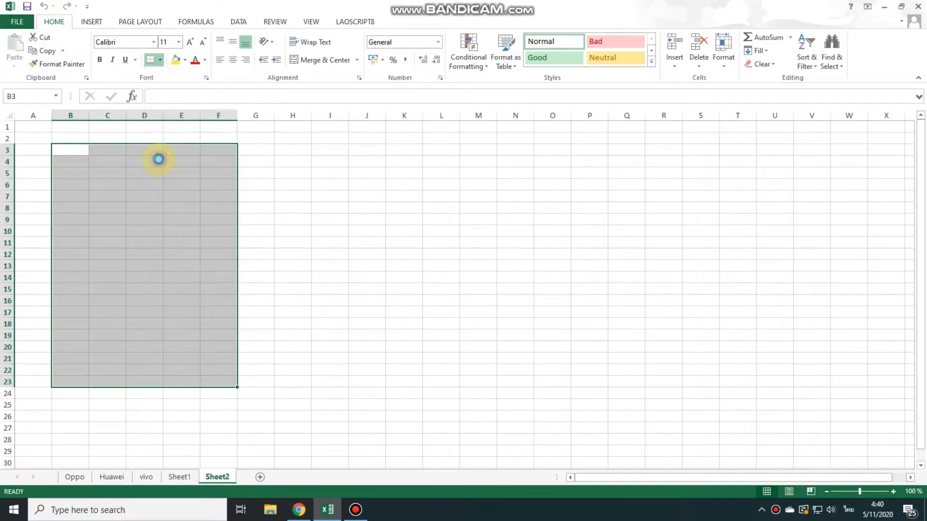
click(326, 186)
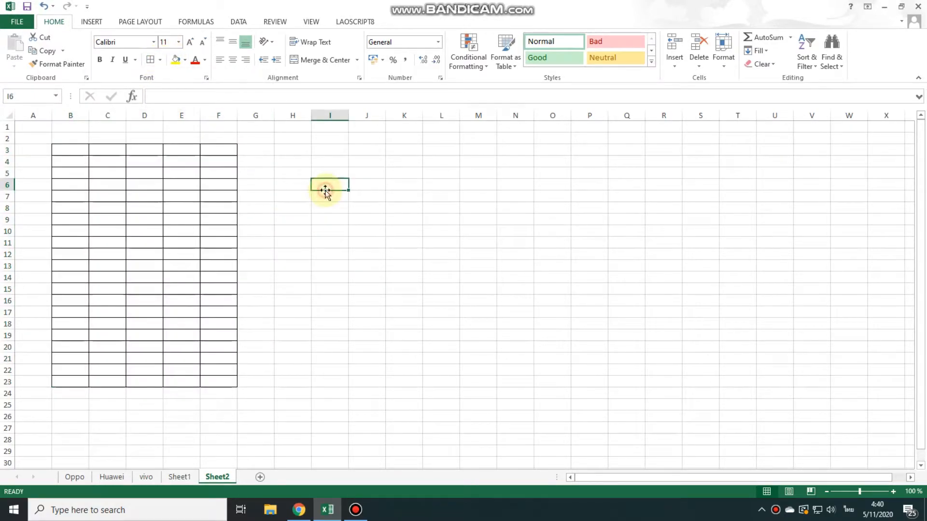
Narrow columns B, D, E and F, widen column C, and apply all borders to G3:I23
click(78, 150)
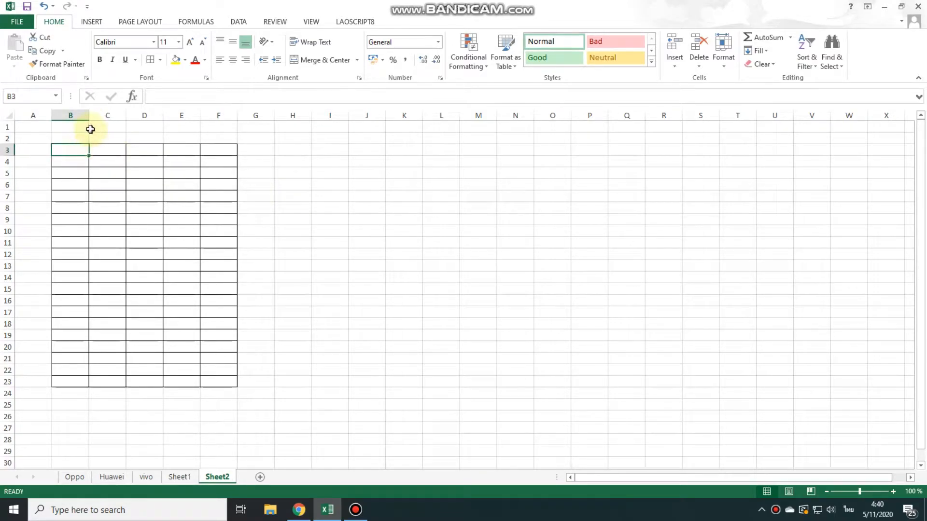
drag(89, 117, 270, 383)
click(175, 126)
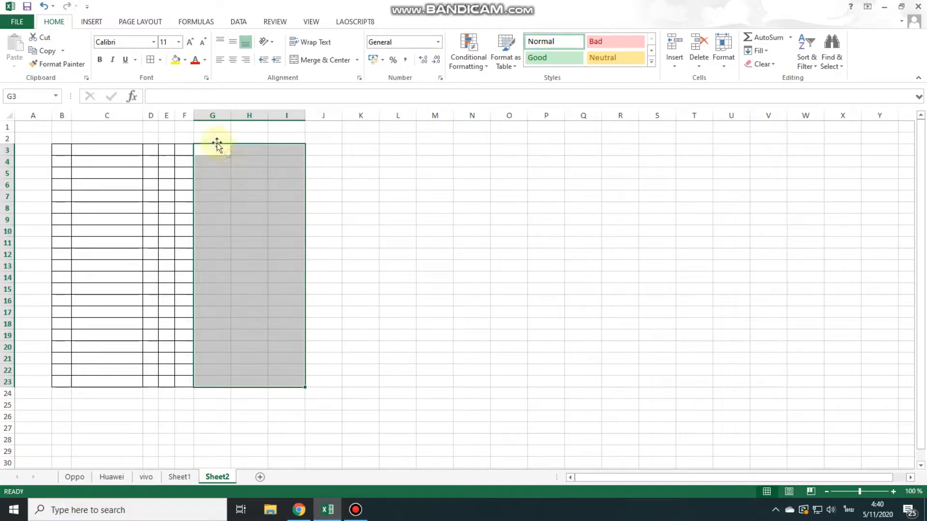
click(150, 60)
click(360, 173)
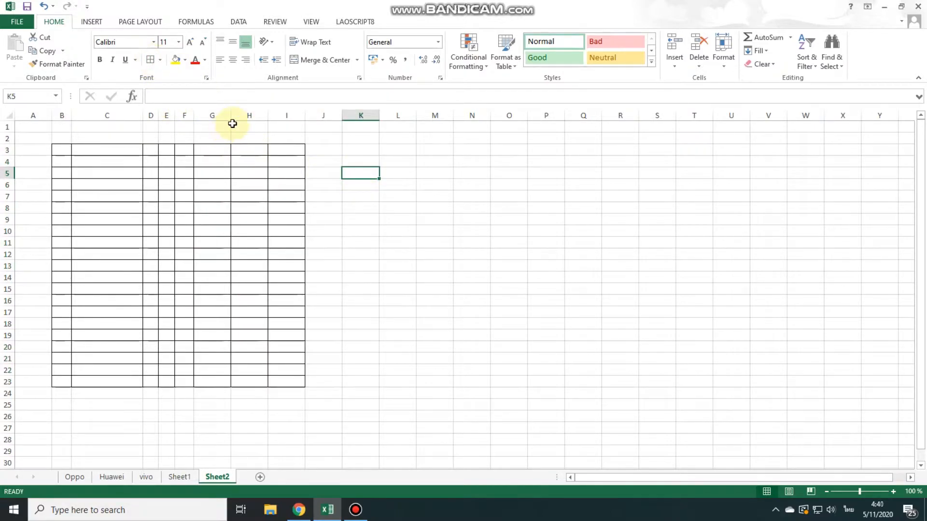
Narrow columns G, H and I of the bordered table
click(221, 149)
drag(230, 115, 258, 118)
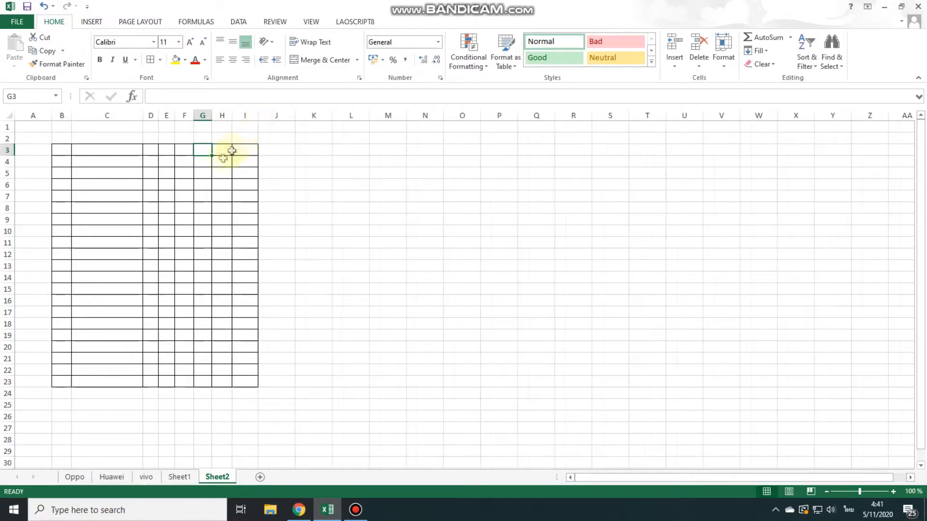
click(126, 150)
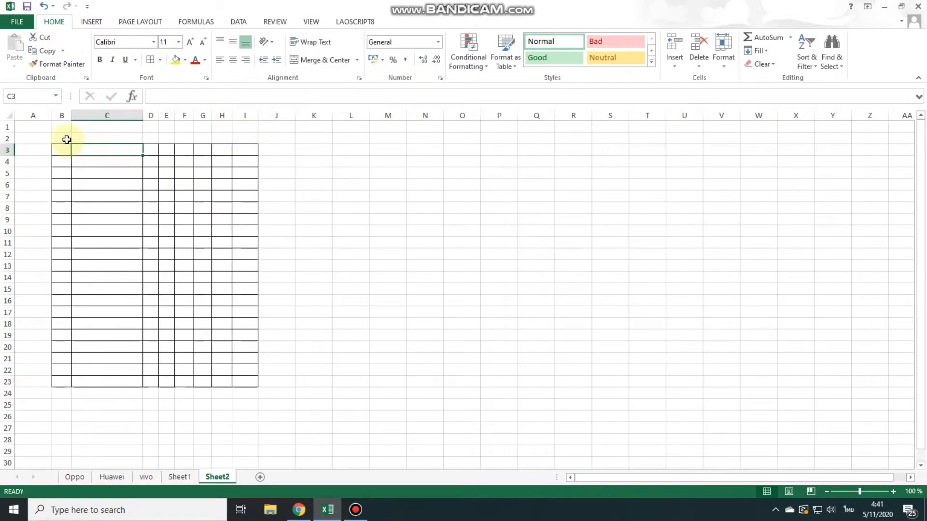
Merge and center cells B2:I2 above the table as a title row
drag(66, 140, 237, 138)
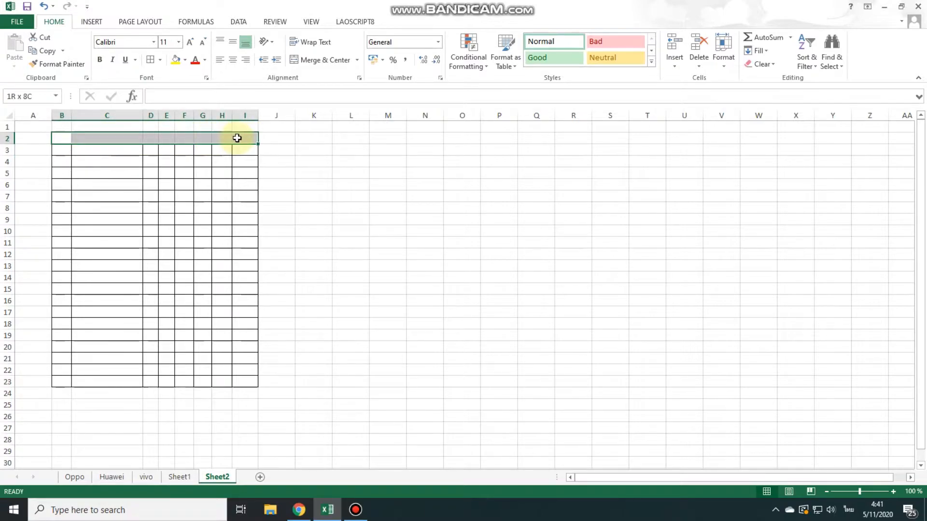
click(326, 61)
click(299, 189)
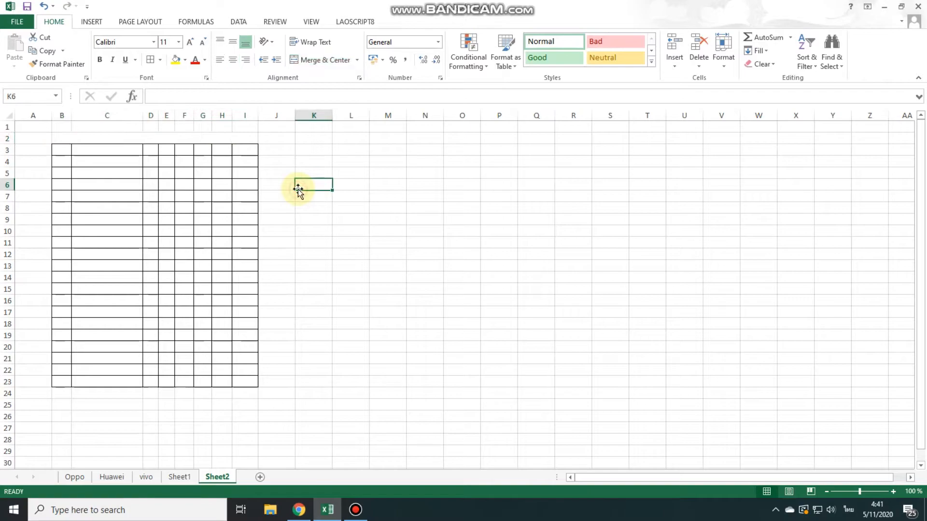
Apply all borders to the merged title cell B2:I2
click(112, 138)
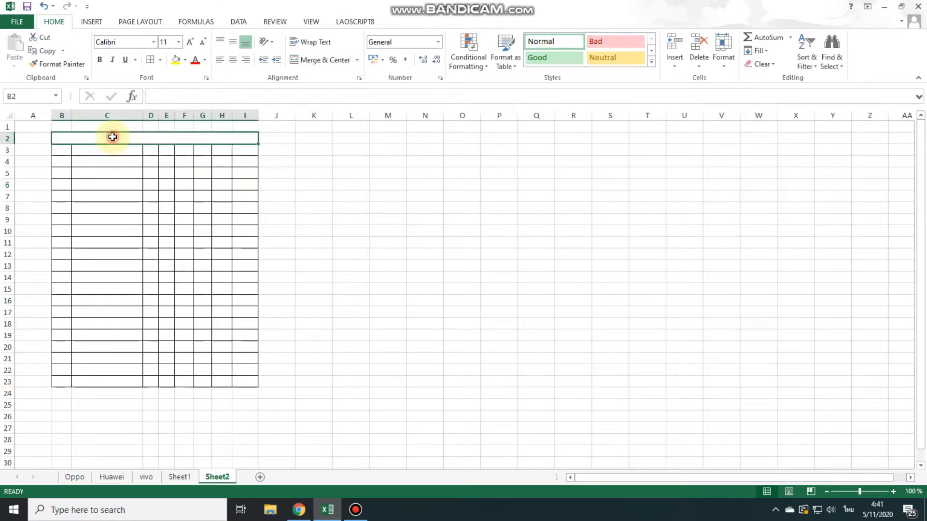
click(151, 60)
click(279, 172)
click(346, 208)
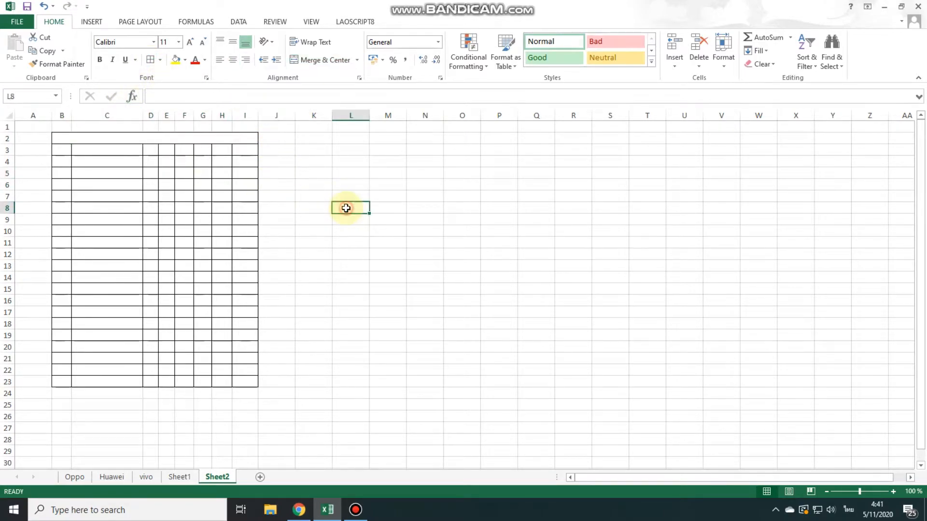
click(89, 138)
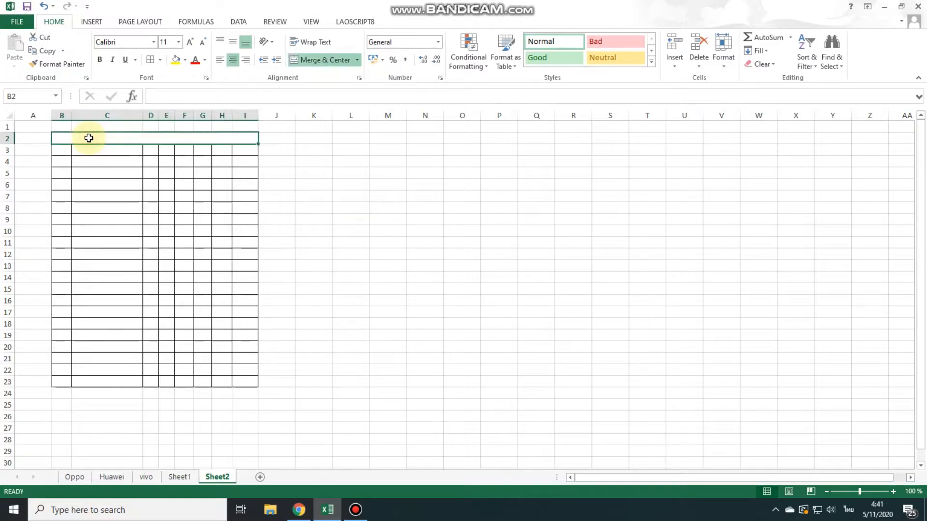
click(388, 164)
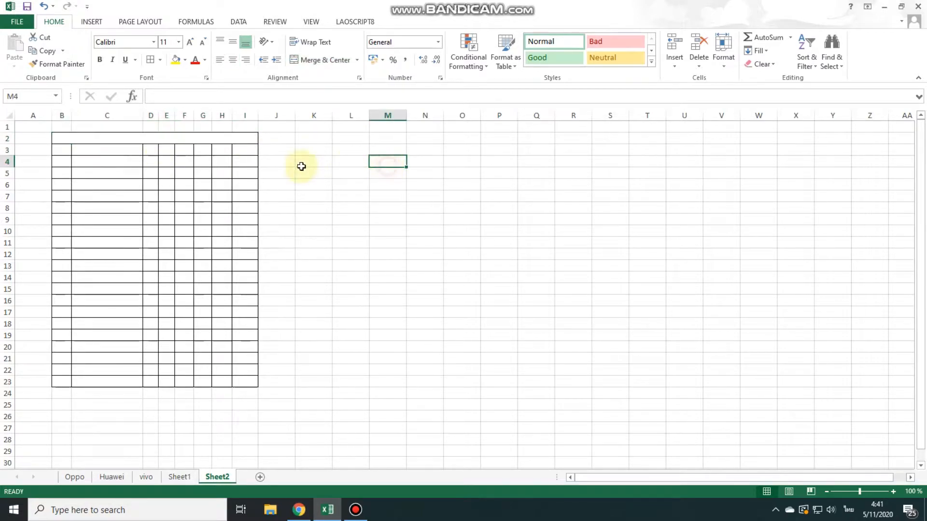
Try to set the font of the empty merged title cell to Phetsarath OT while editing it
click(179, 137)
double_click(180, 137)
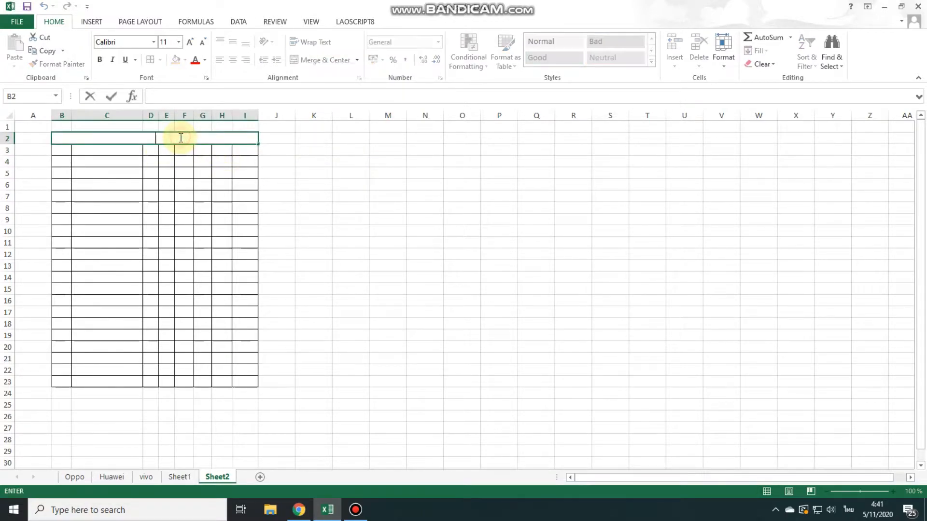
click(154, 42)
click(154, 42)
click(155, 43)
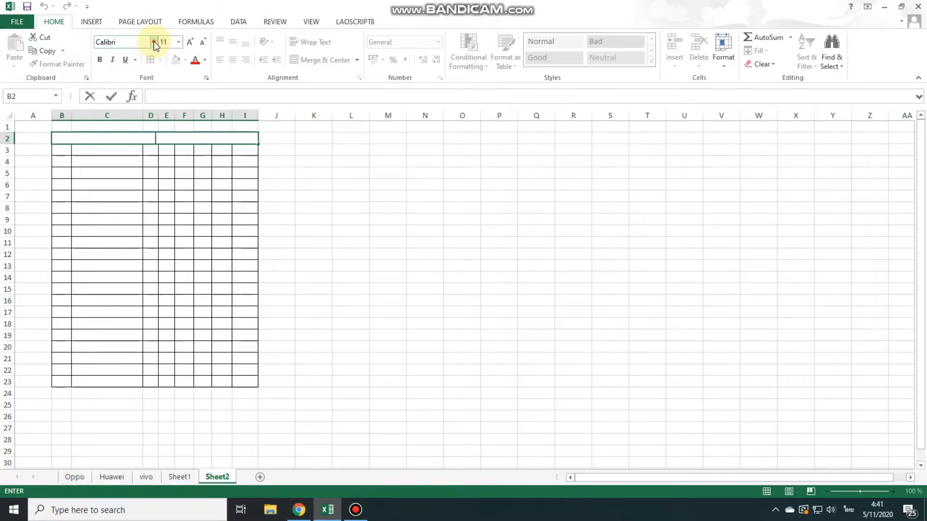
click(155, 42)
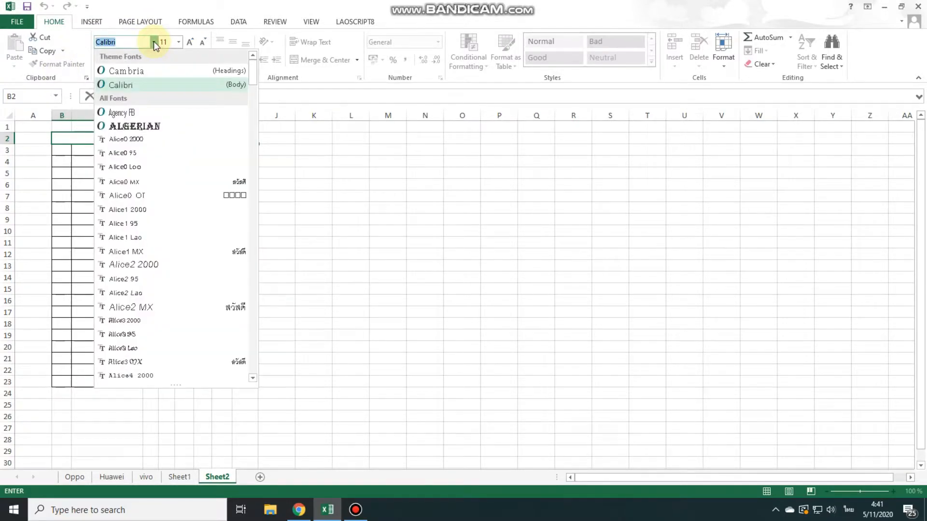
click(126, 43)
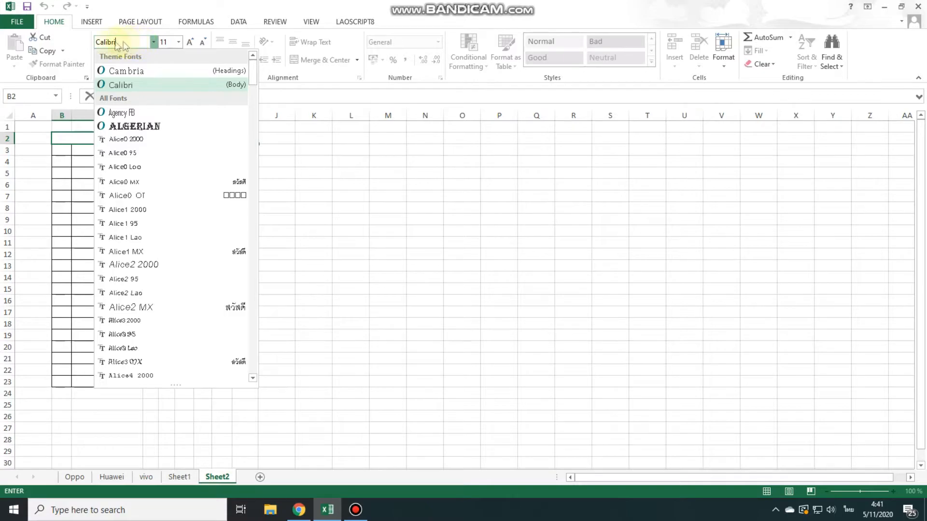
drag(118, 43, 89, 47)
key(BackSpace)
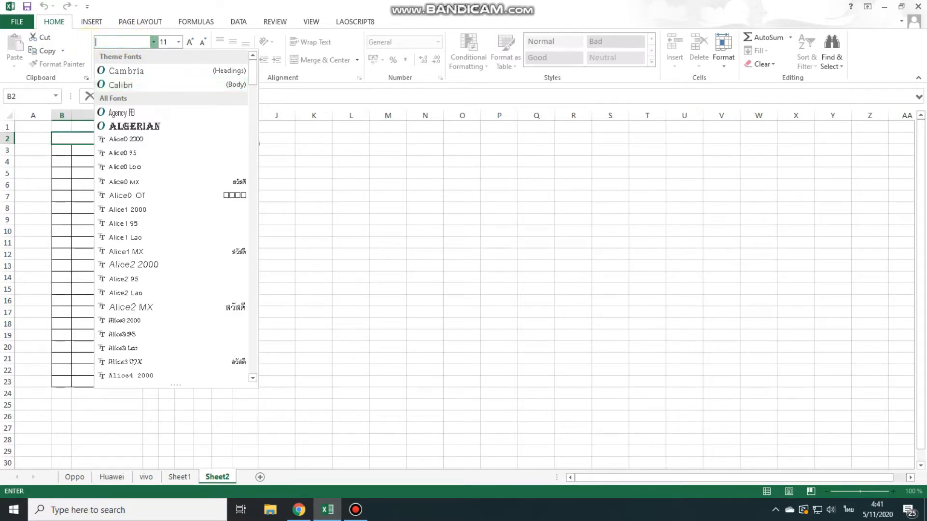
key(grave)
text(Phetsarath OT)
key(Return)
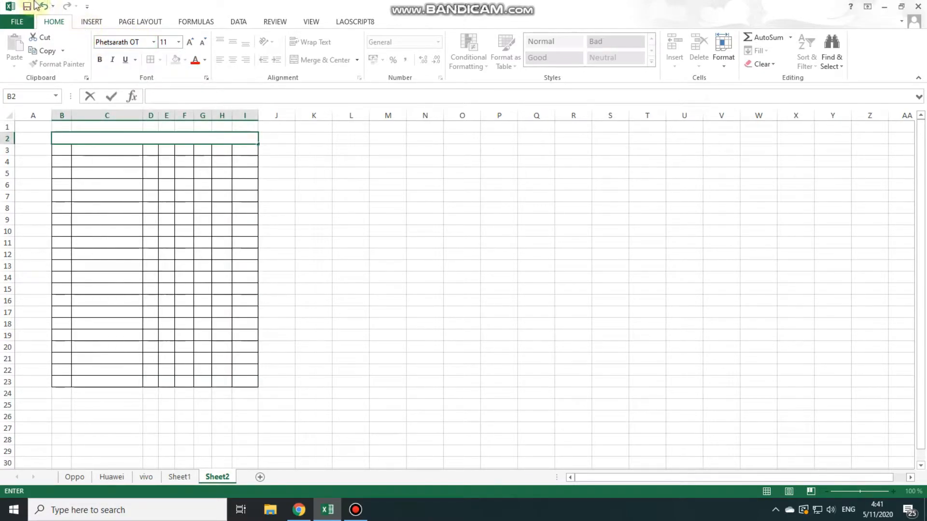
double_click(126, 139)
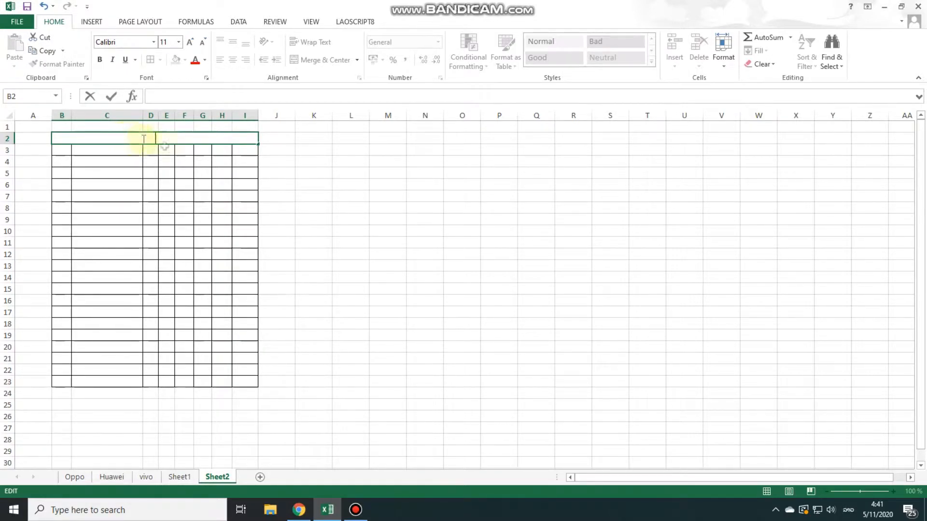
click(334, 205)
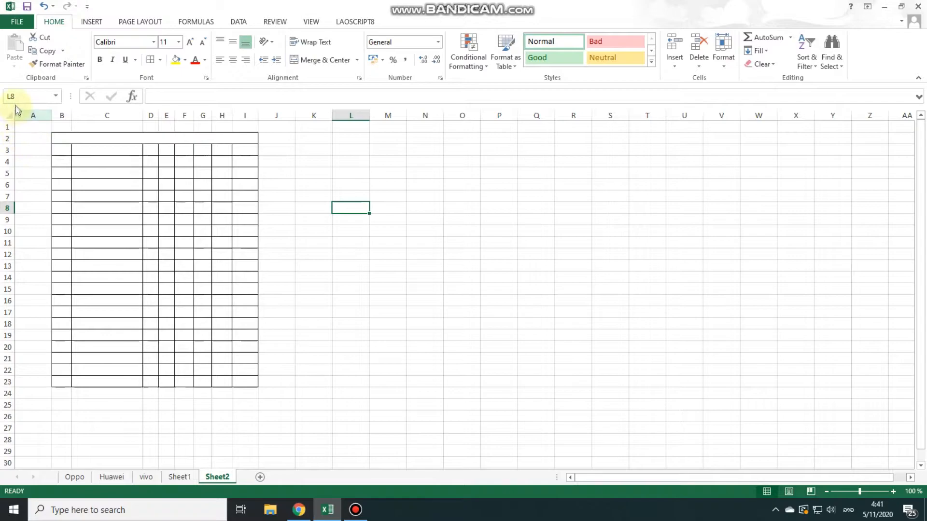
Set the font of the entire sheet to Phetsarath OT
click(28, 148)
click(6, 118)
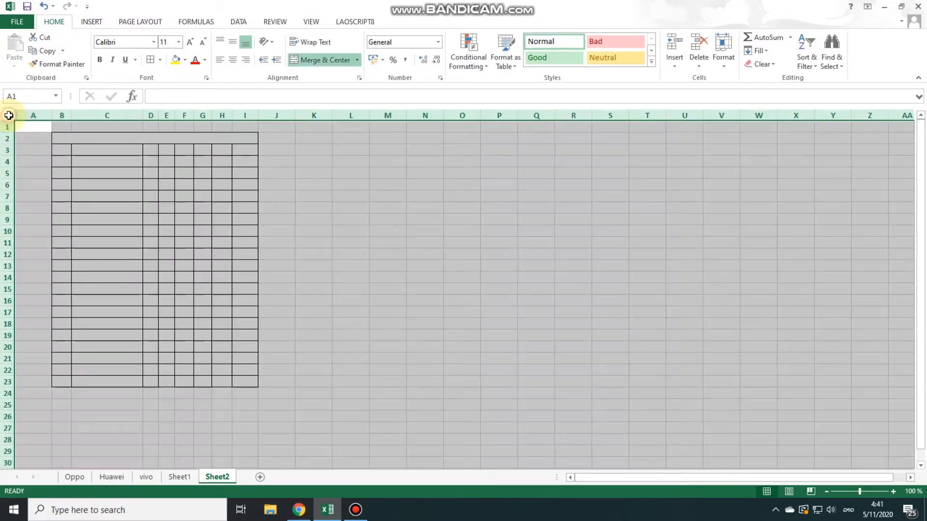
click(133, 42)
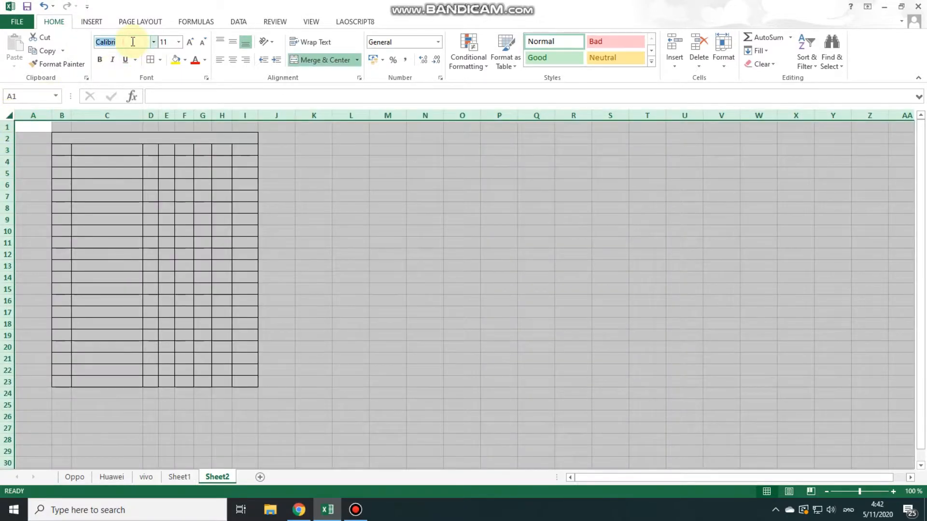
text(Phetsarath OT)
key(Return)
click(297, 203)
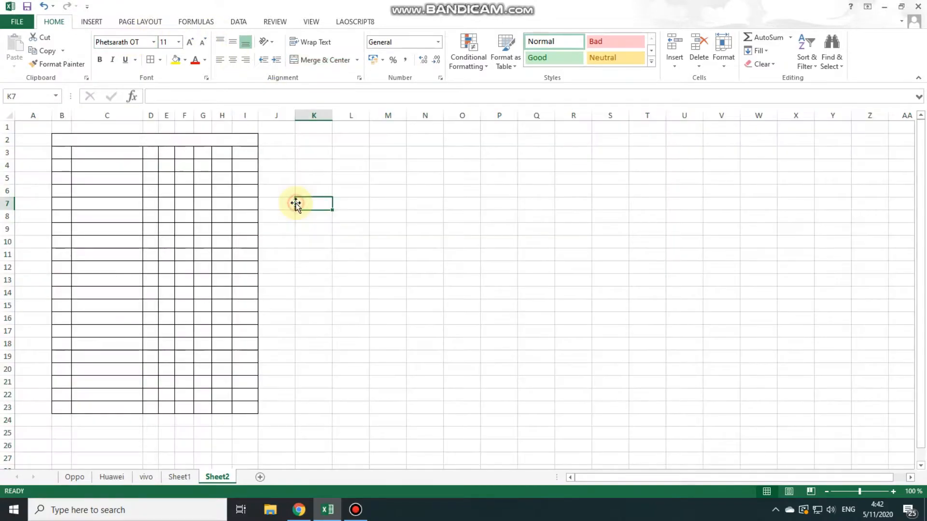
Enter the title "ຕາຕະລາງສະຫລຸບຄະແນນນັກຮຽນ ມ1/ກ ເດືອນ 10/2020" in the merged cell B2:I2
double_click(136, 141)
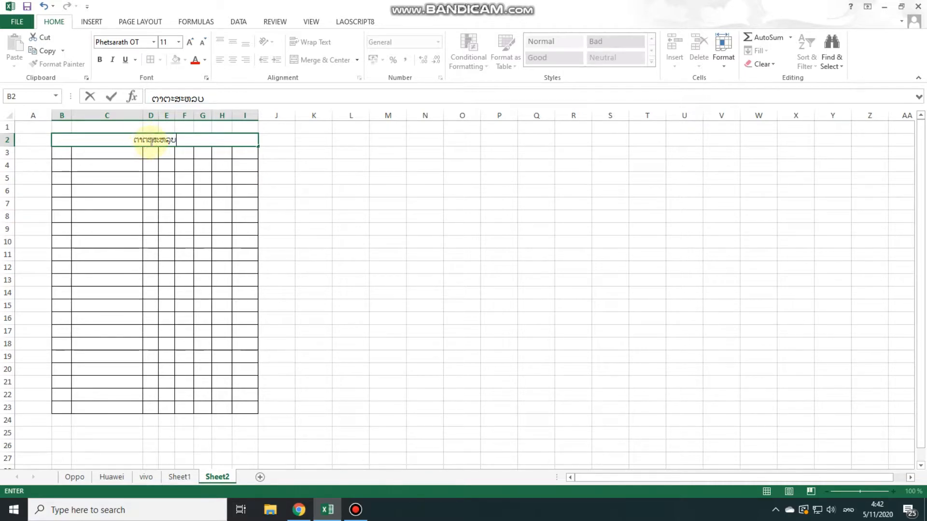
text(ລາງ)
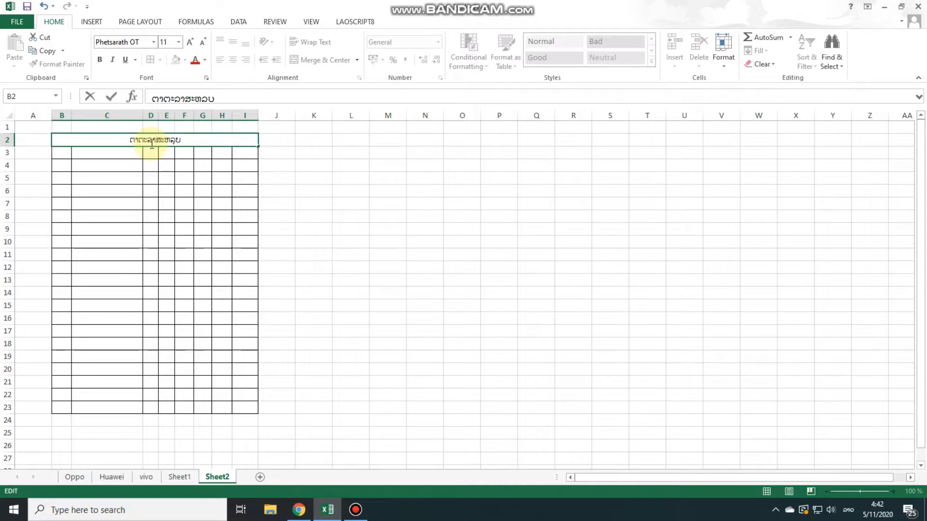
click(189, 143)
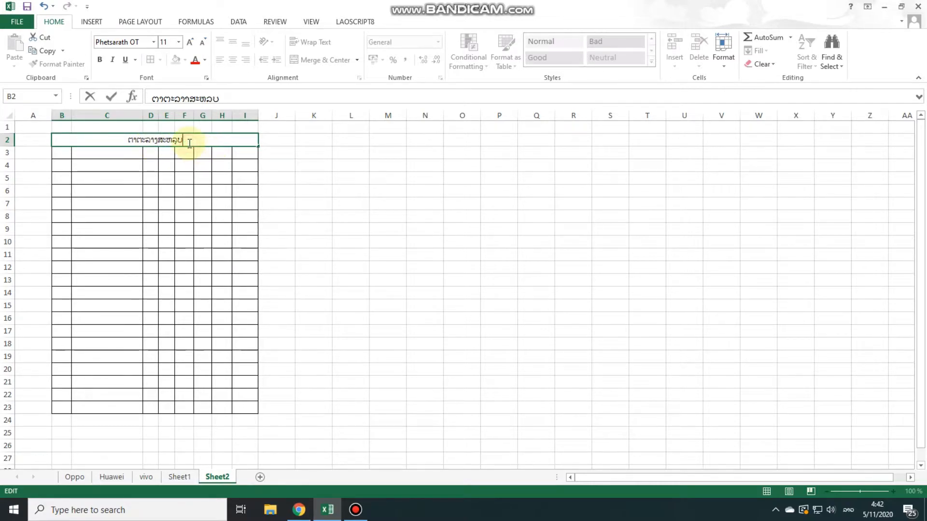
text(ແນ)
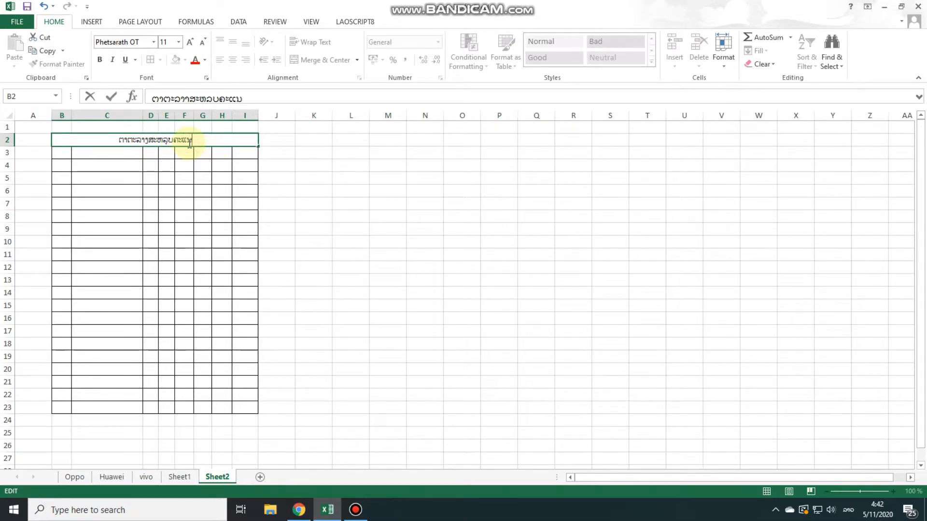
text(ນນັກຮຽນ)
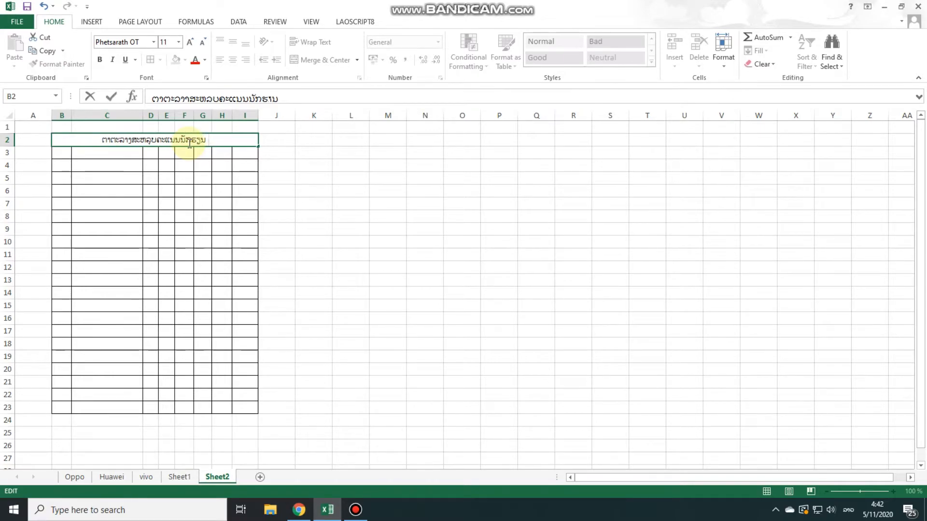
text( ມ1)
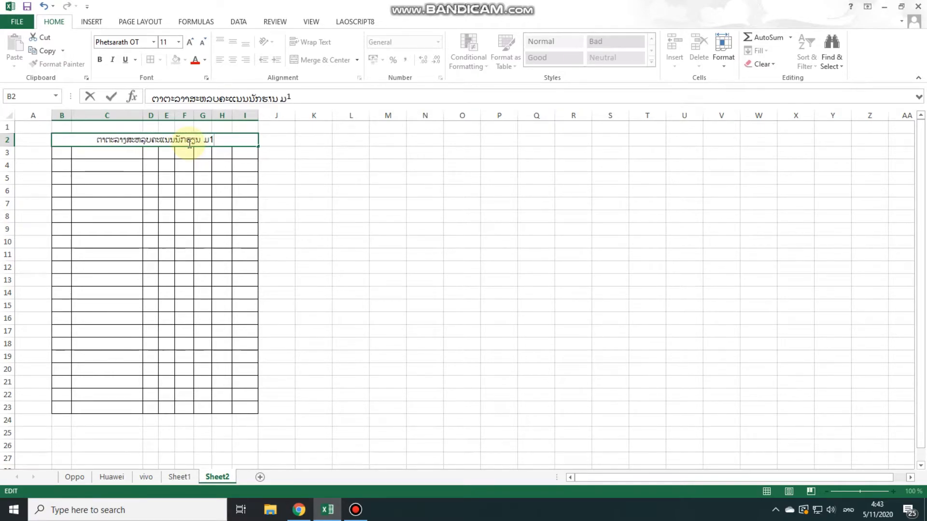
text(/ກ )
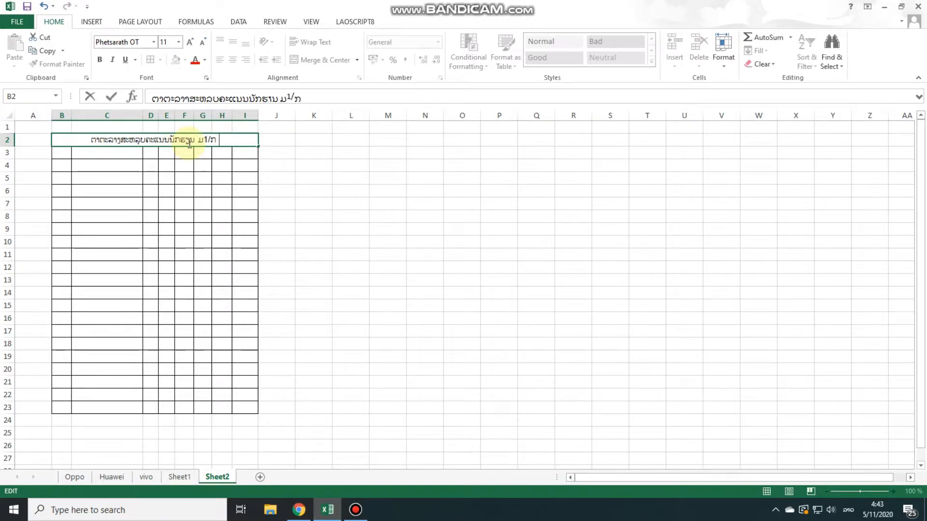
text(ເດືອນ)
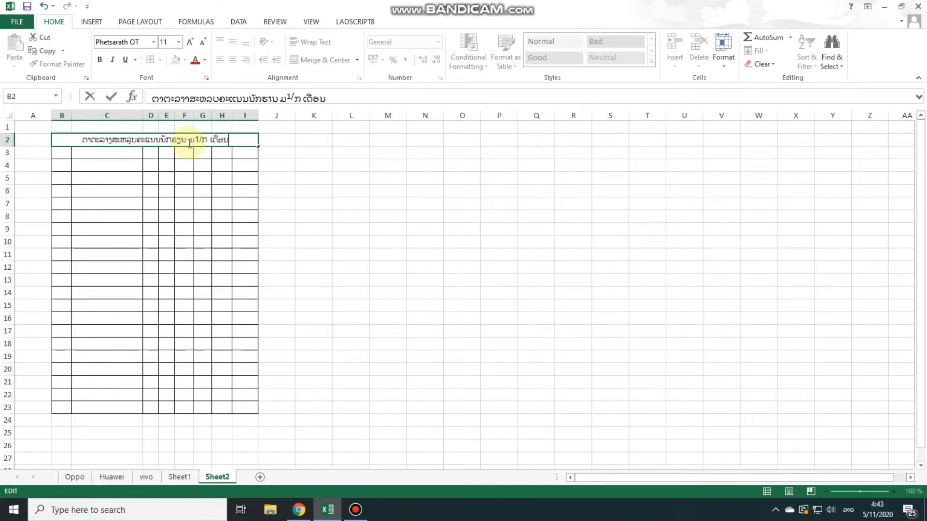
text( 10)
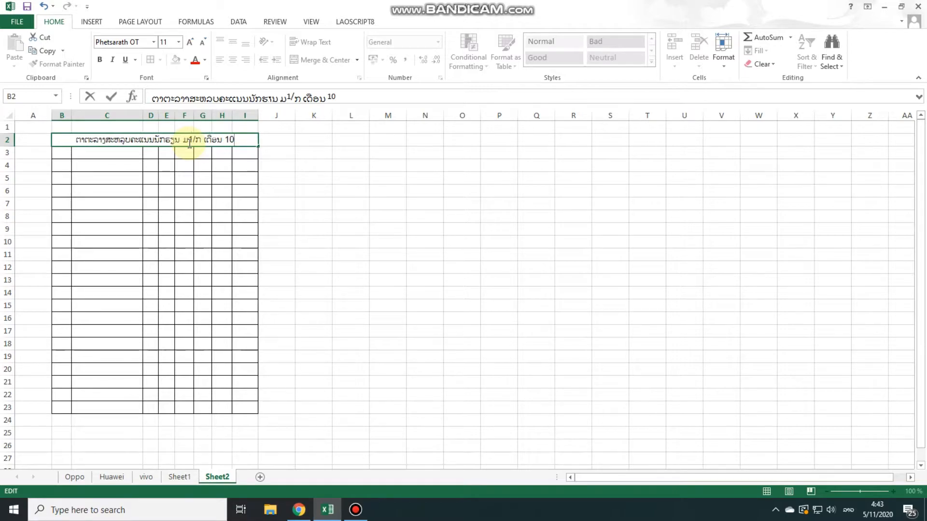
text(/2020)
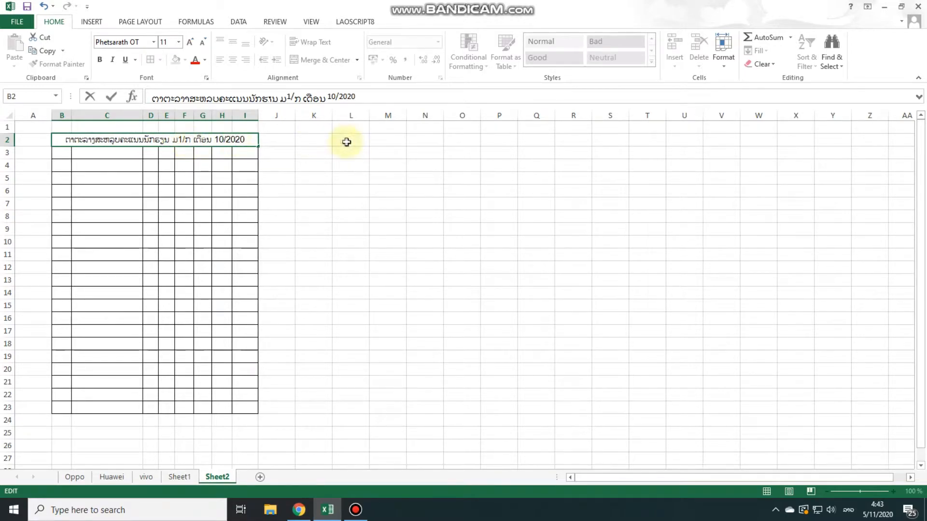
click(345, 194)
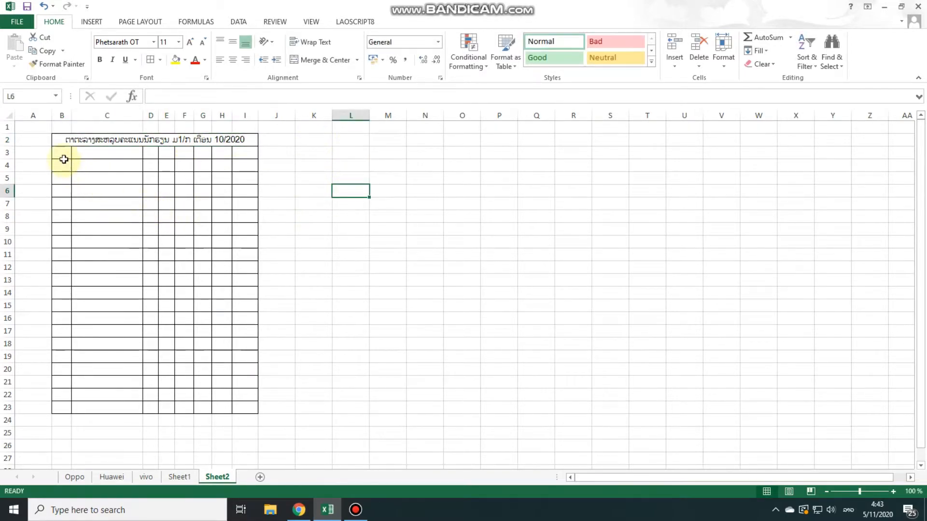
Number the cells B3:B23 sequentially from 1 to 21, filling down from 1 and 2
click(62, 155)
text(1)
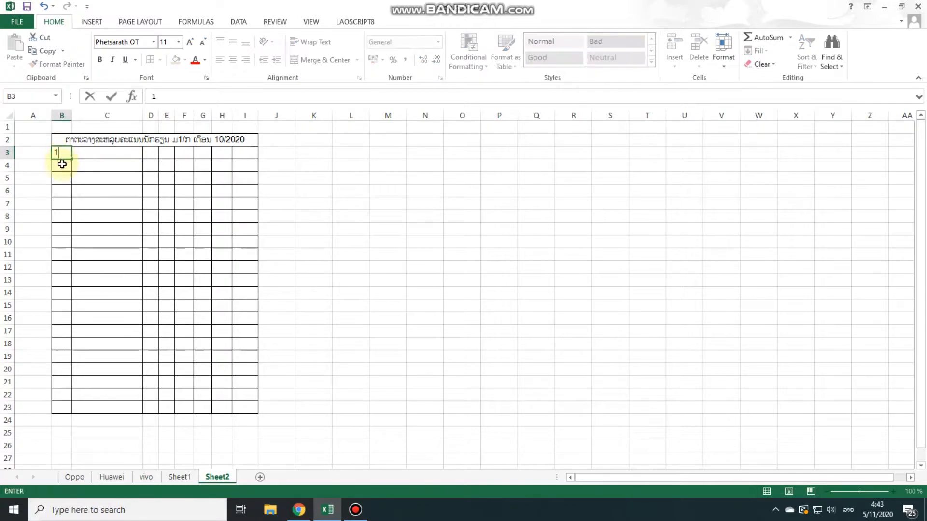
key(Return)
text(2)
click(79, 195)
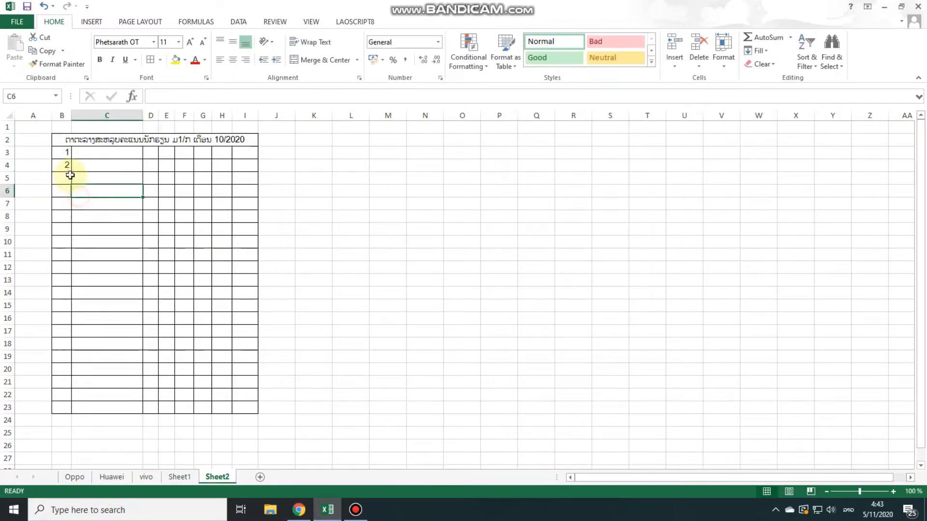
drag(65, 154, 66, 409)
click(351, 229)
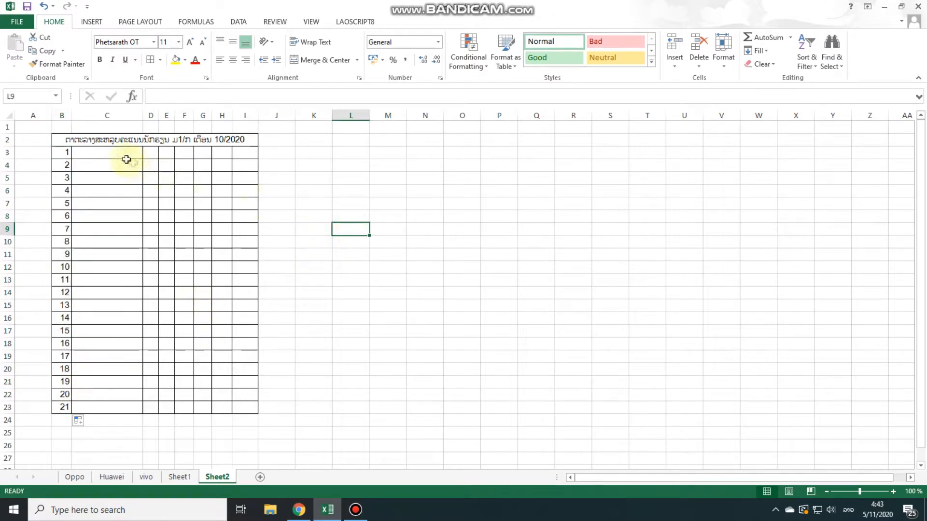
click(99, 152)
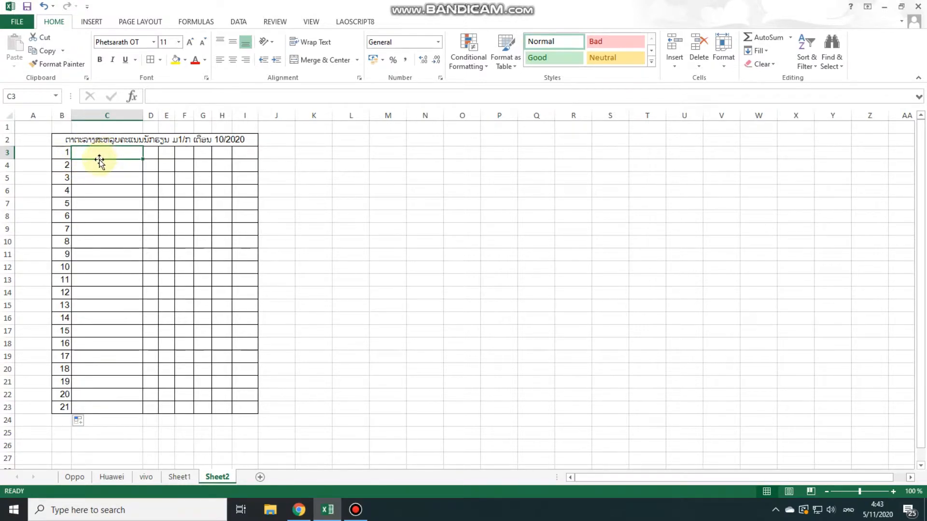
Clear B3 and restart the numbering at B4, filling 1 to 20 down to B23
click(67, 154)
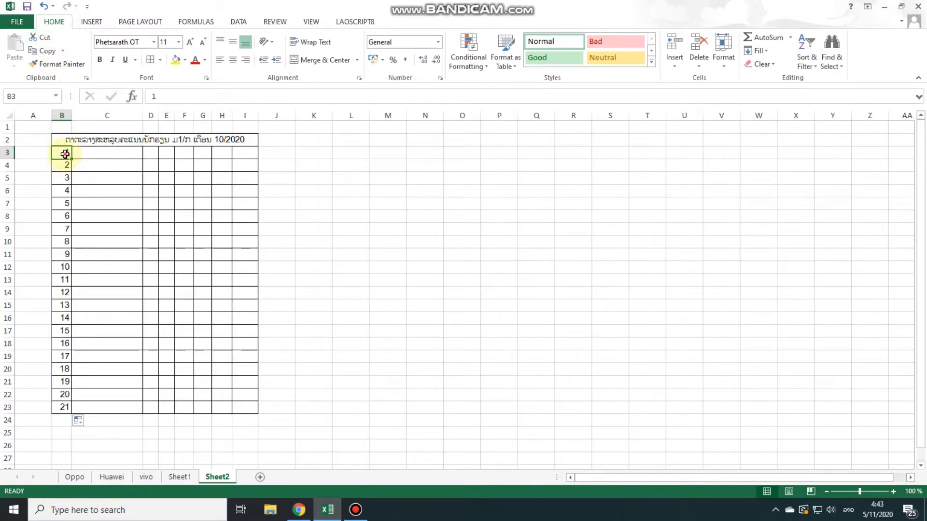
drag(65, 154, 66, 164)
text(1)
key(Return)
text(2)
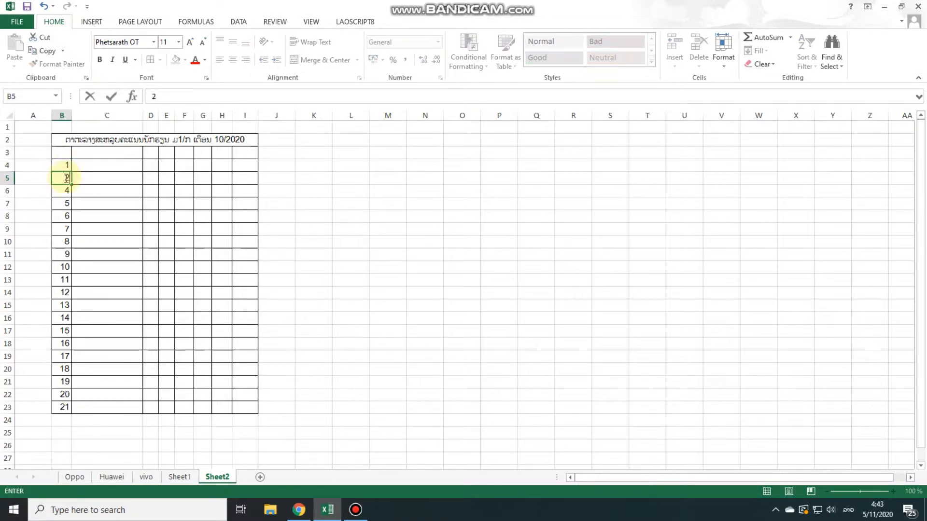
click(87, 184)
drag(68, 165, 66, 406)
click(435, 293)
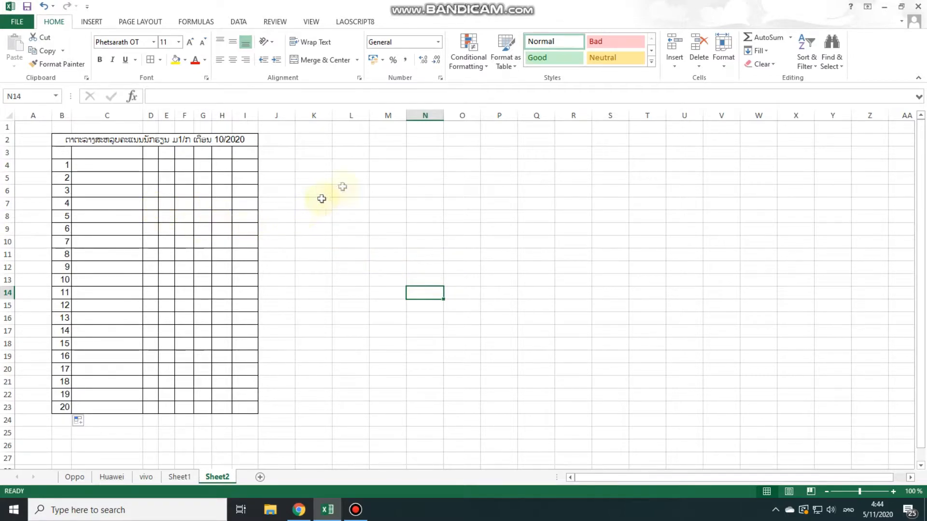
click(356, 178)
Increase the height of row 3 to roughly five times the default so it can hold vertical column headers
click(103, 154)
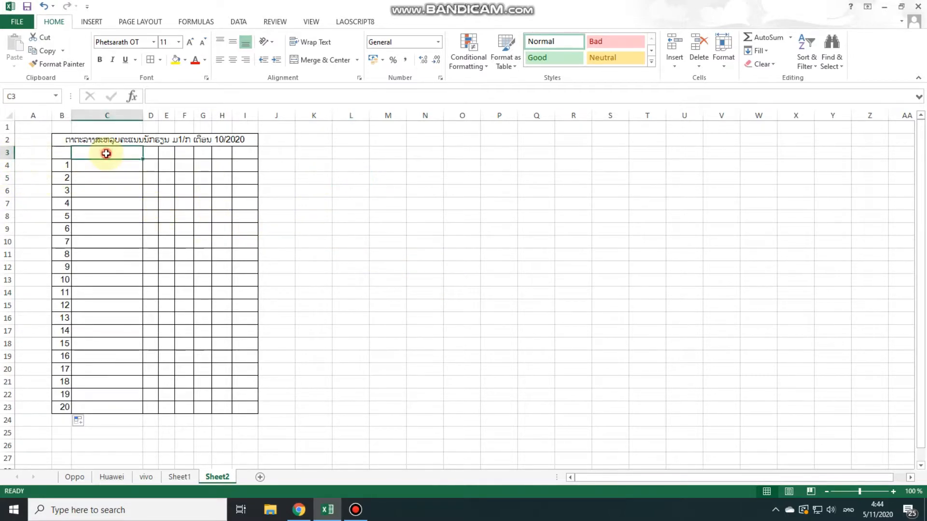
click(29, 154)
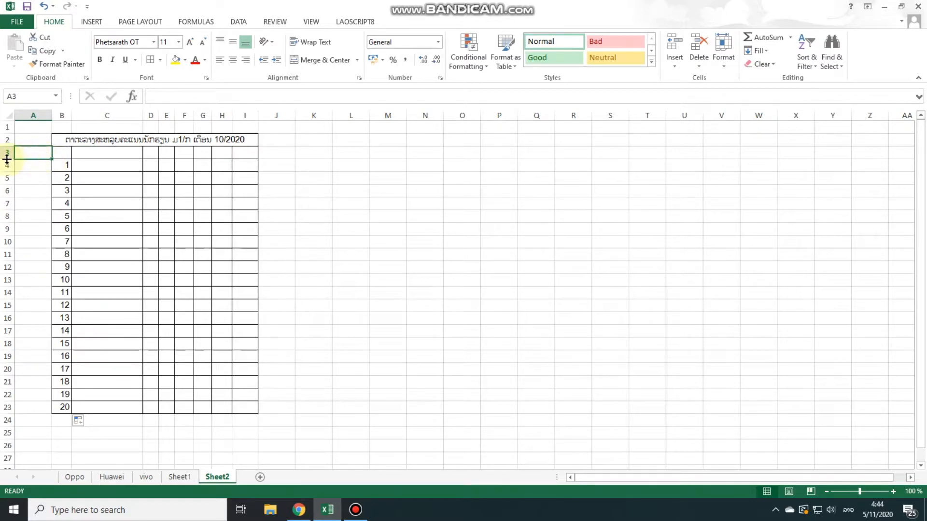
drag(7, 158, 4, 202)
click(402, 238)
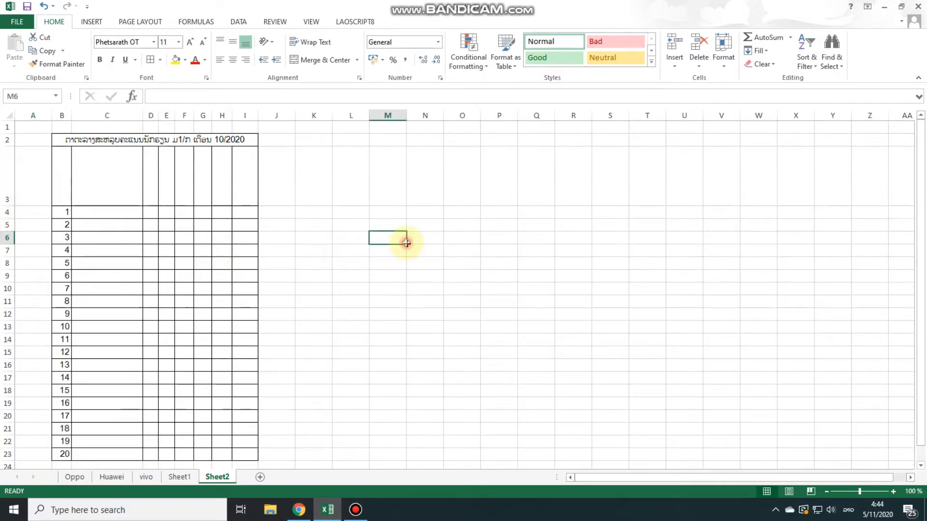
Enter the header "ລຳດັບ" in B3 above the row numbers
click(61, 192)
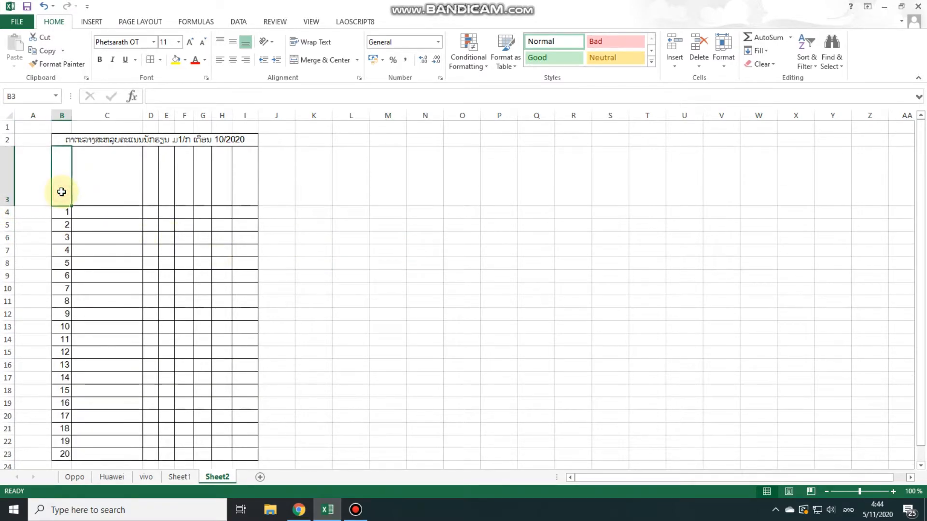
text(ລຳດັ)
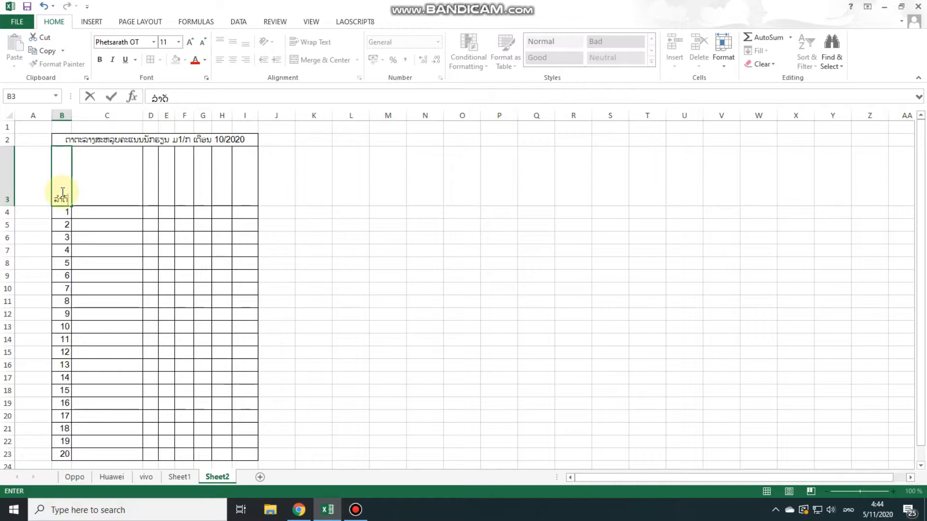
text(ບ)
click(381, 249)
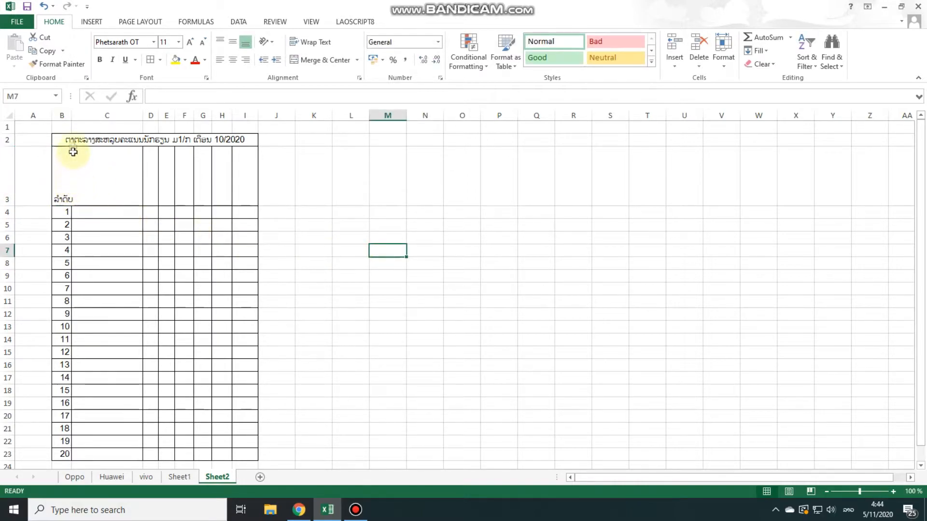
Widen column B slightly to fit its header and enter the header "ຊື່ ແລະ ນາມສະກຸນ" in C3
click(102, 182)
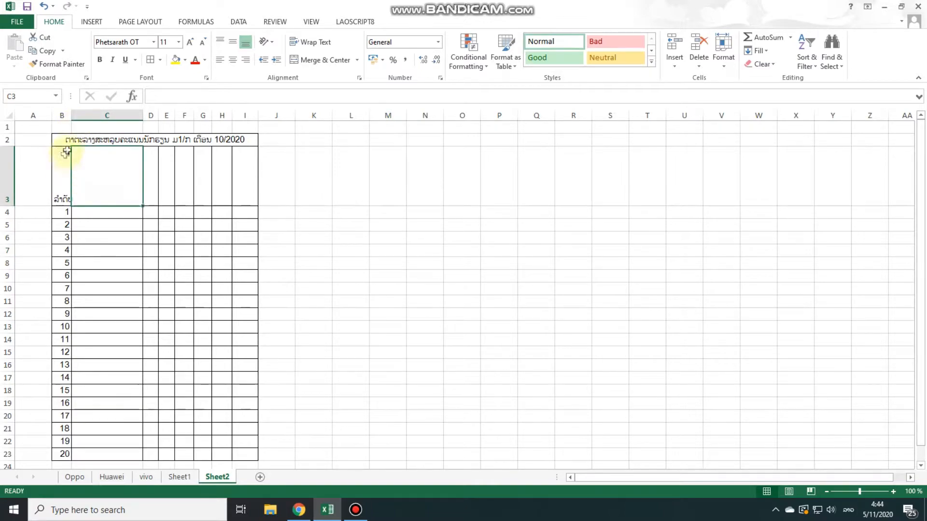
drag(72, 118, 77, 118)
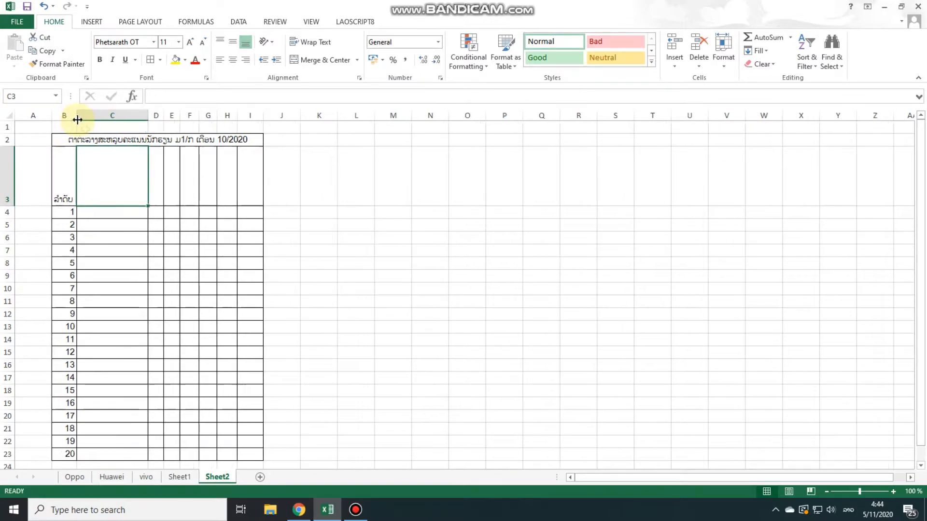
double_click(106, 194)
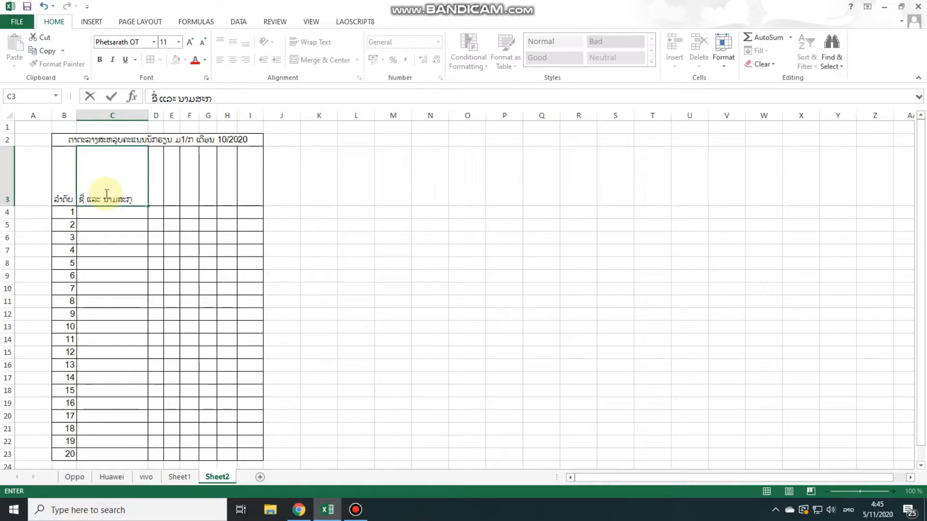
click(425, 225)
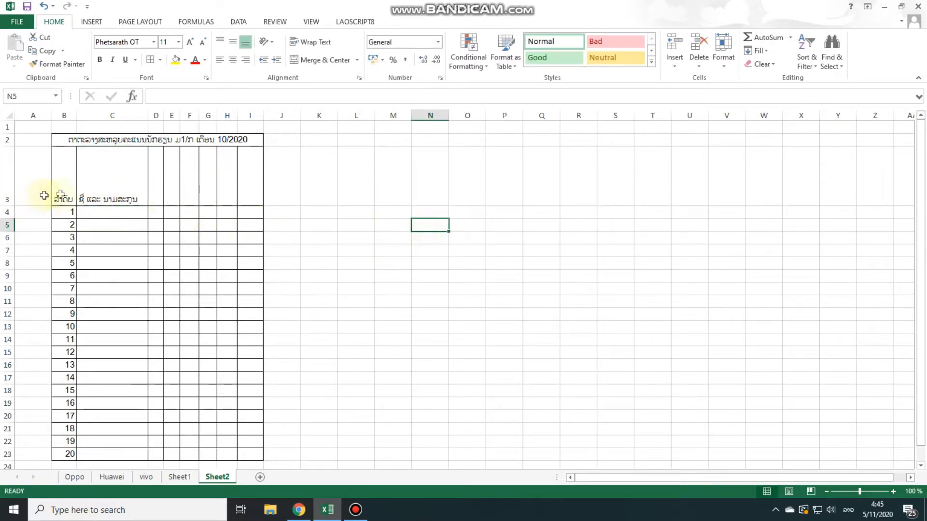
Set the text orientation of the header cells D3:I3 to 90 degrees
drag(157, 193, 247, 190)
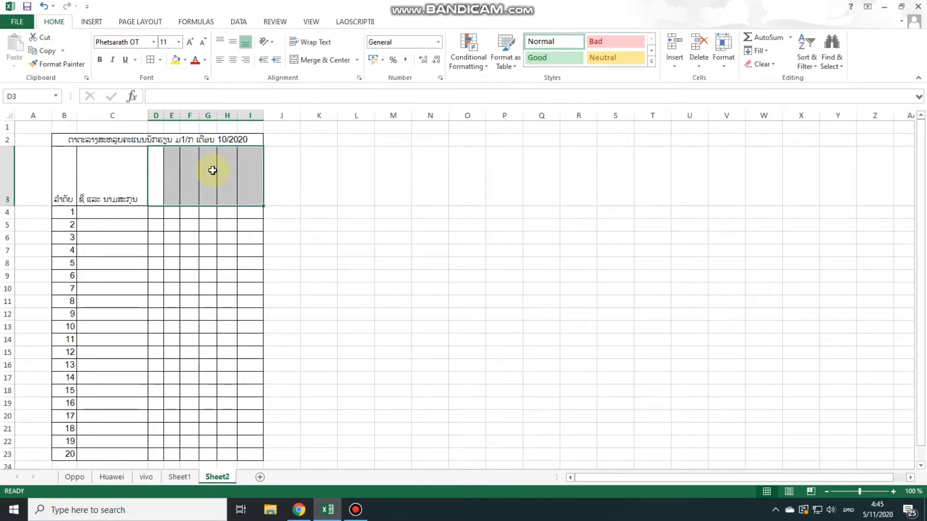
click(306, 184)
drag(157, 180, 243, 182)
right_click(221, 177)
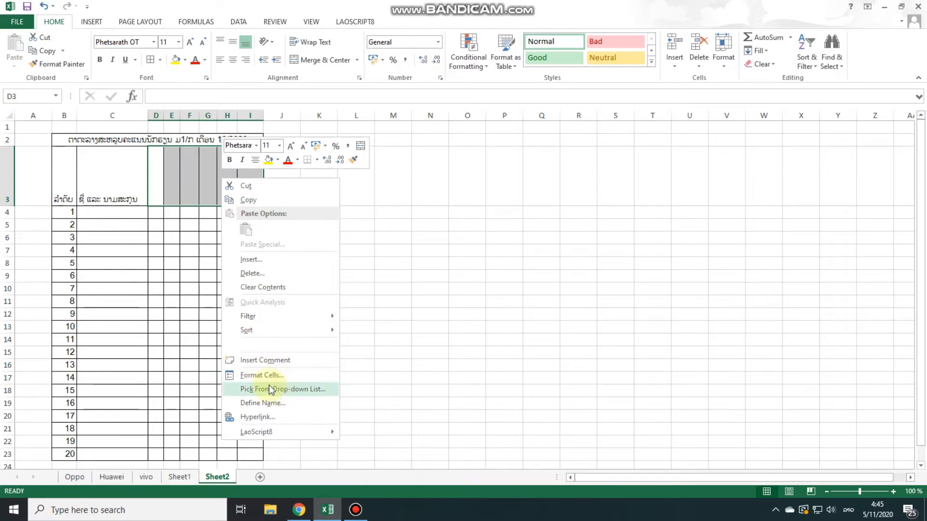
click(267, 376)
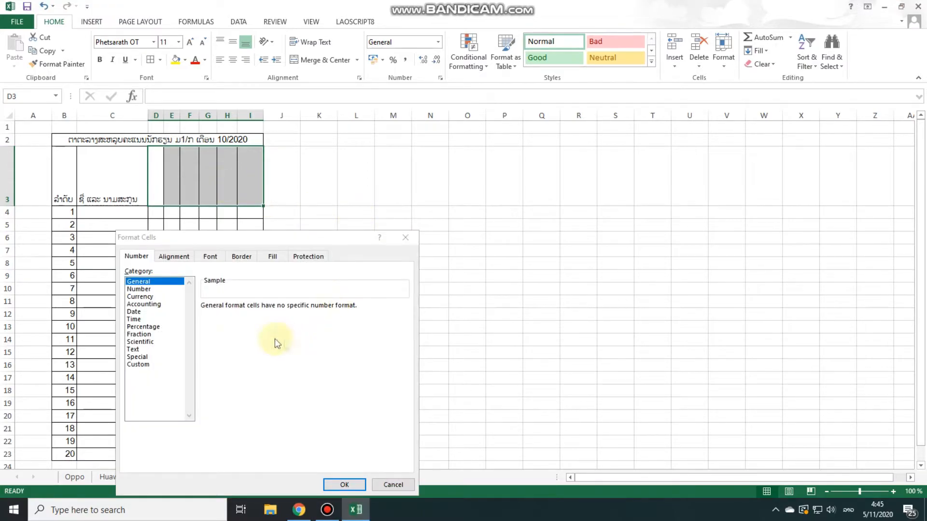
drag(269, 235, 447, 168)
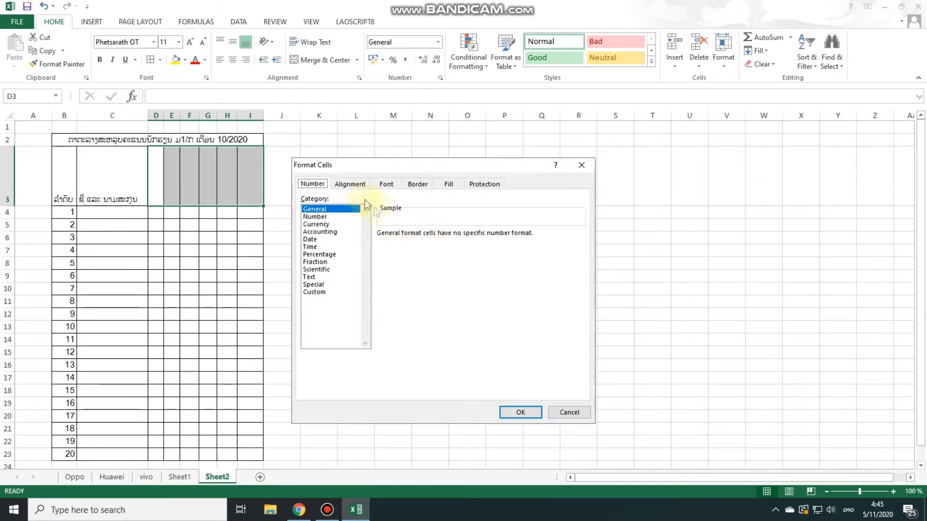
click(350, 188)
click(312, 184)
click(352, 185)
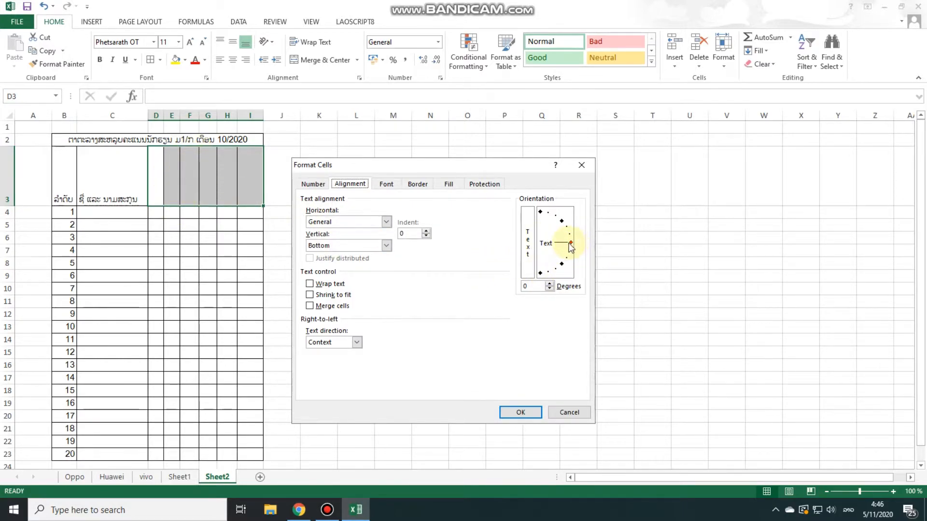
drag(571, 244, 541, 219)
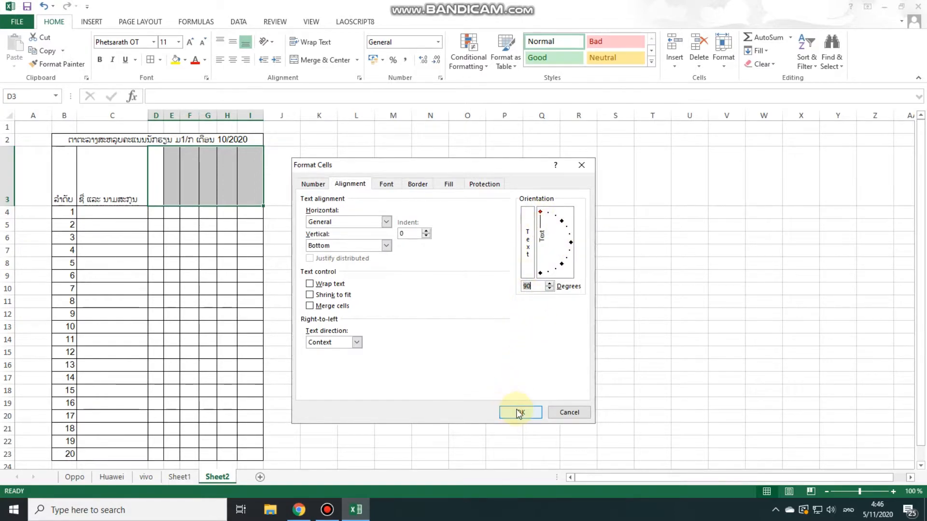
click(517, 413)
Enter the subject headers "ວິຊາພາສາລາວ" in D3 and "ວິຊາຄະນິດສາດ" in E3
double_click(159, 193)
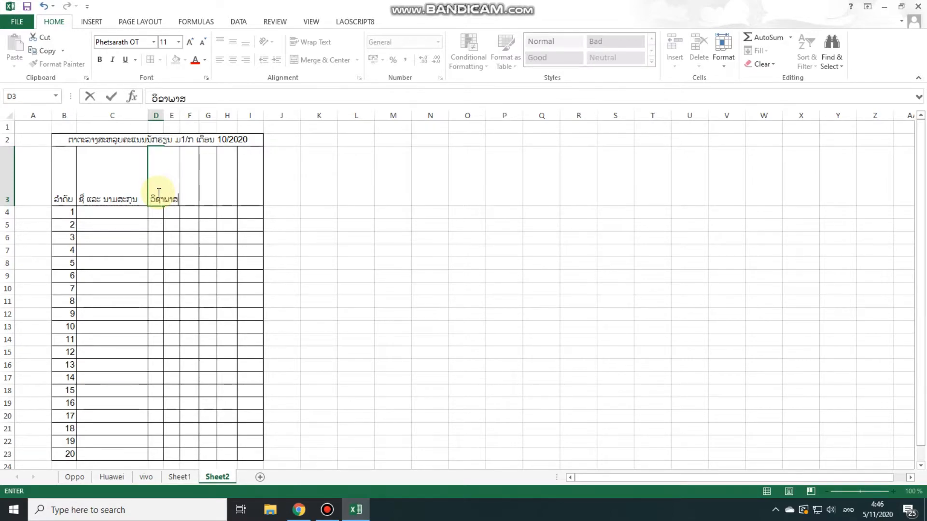
click(221, 211)
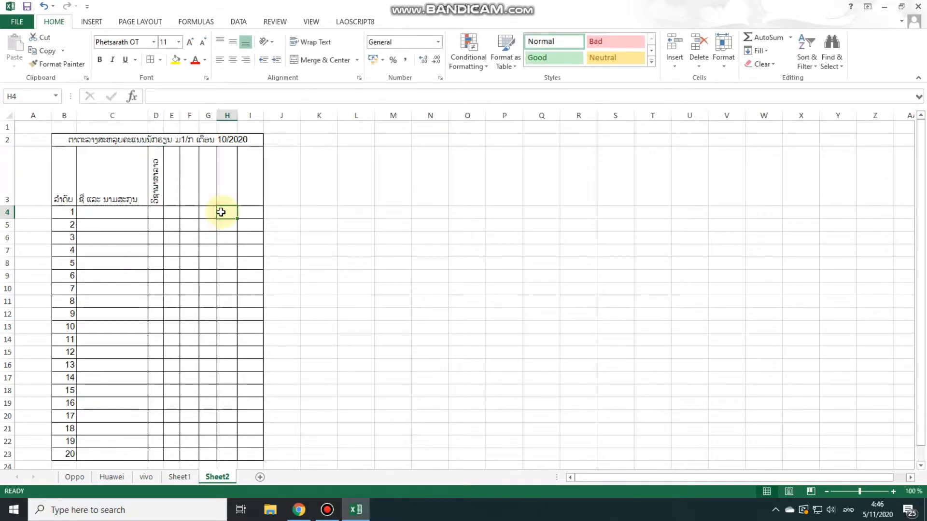
click(170, 195)
text(ວິຊາຄະນິດສາດ)
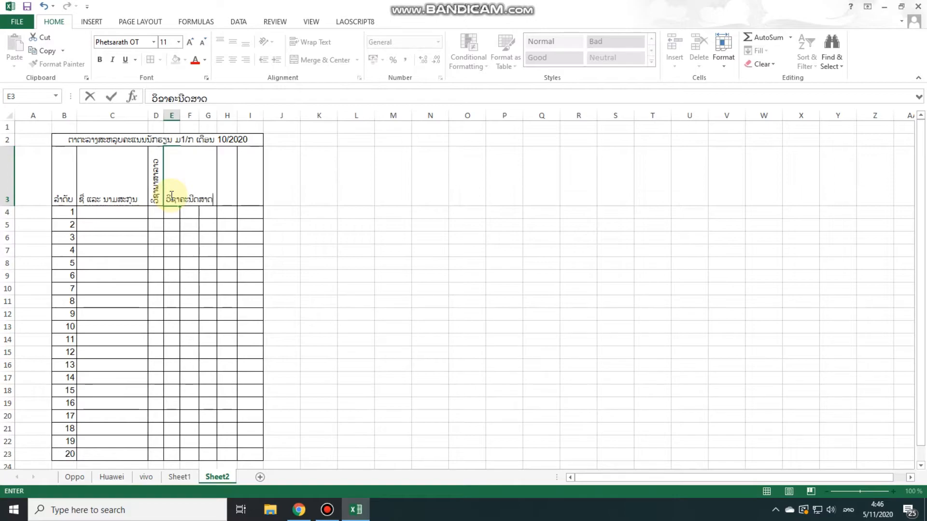
click(290, 196)
Enter the subject headers "ວິຊາປະຫວັດສາດ" in F3 and "ວິຊາພູມສາດ" in G3
click(187, 200)
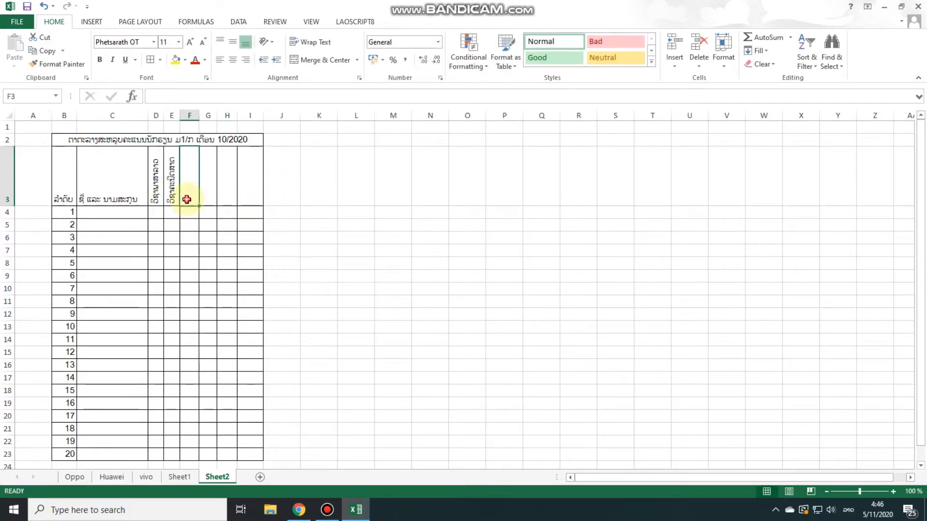
text(ວິຊາປະຫວັດສາດ)
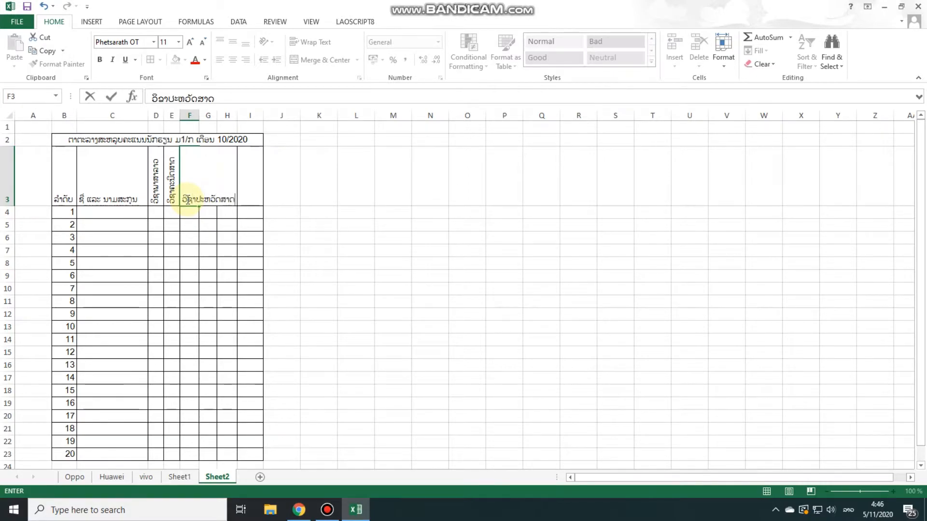
click(356, 178)
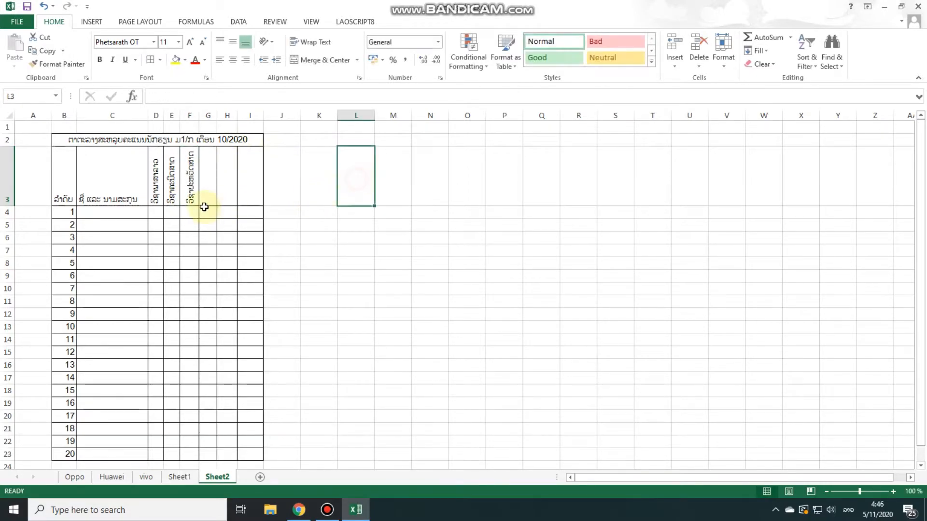
click(205, 197)
double_click(205, 197)
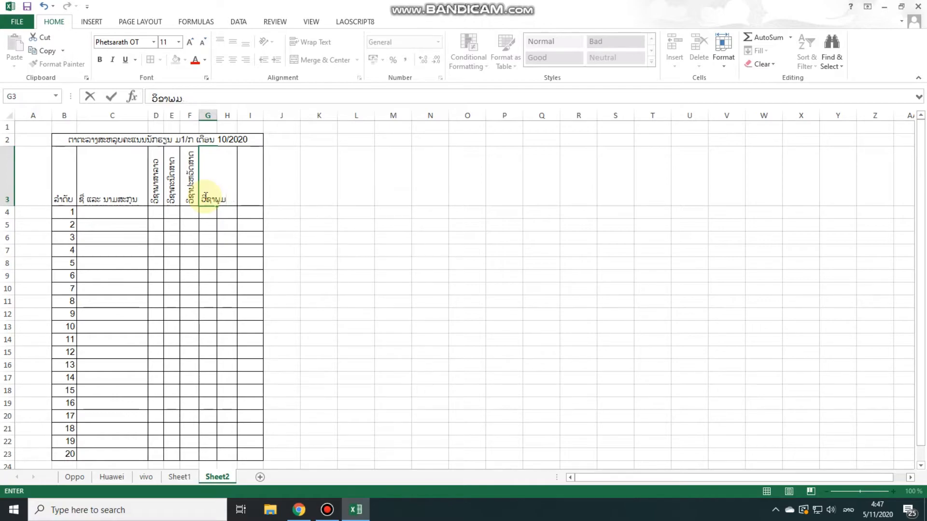
text(ວິຊາພູມສາດ)
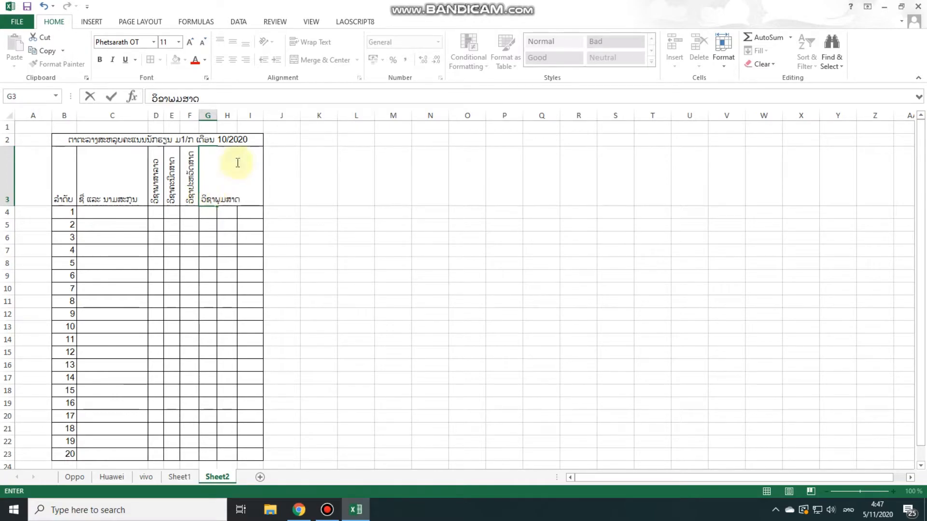
click(333, 213)
Enter the subject header "ວິຊາປະຫວັດສາດ" in H3
click(226, 202)
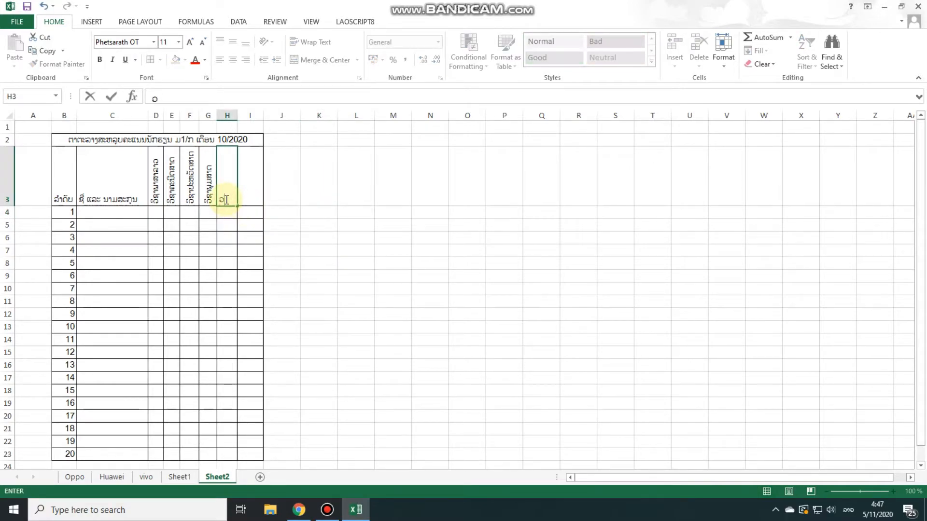
text(ວິຊາປະຫວັດສາດ)
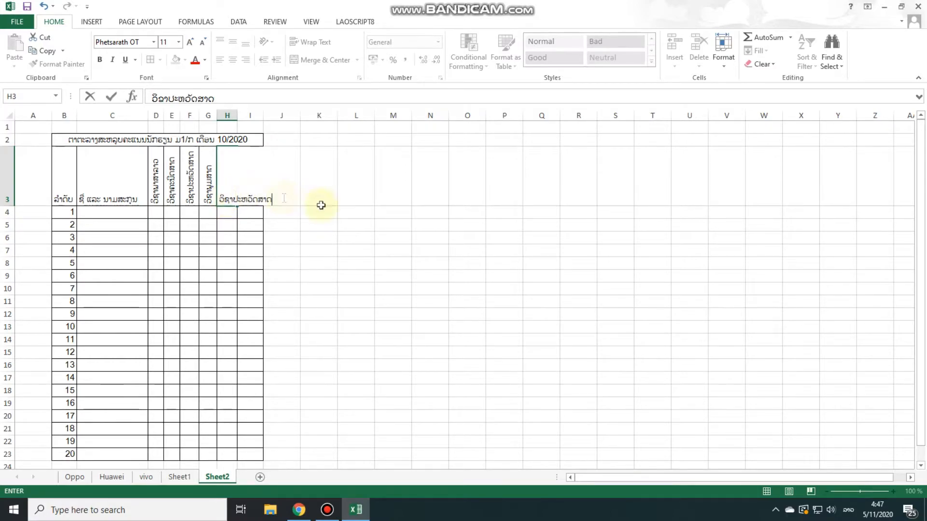
click(349, 198)
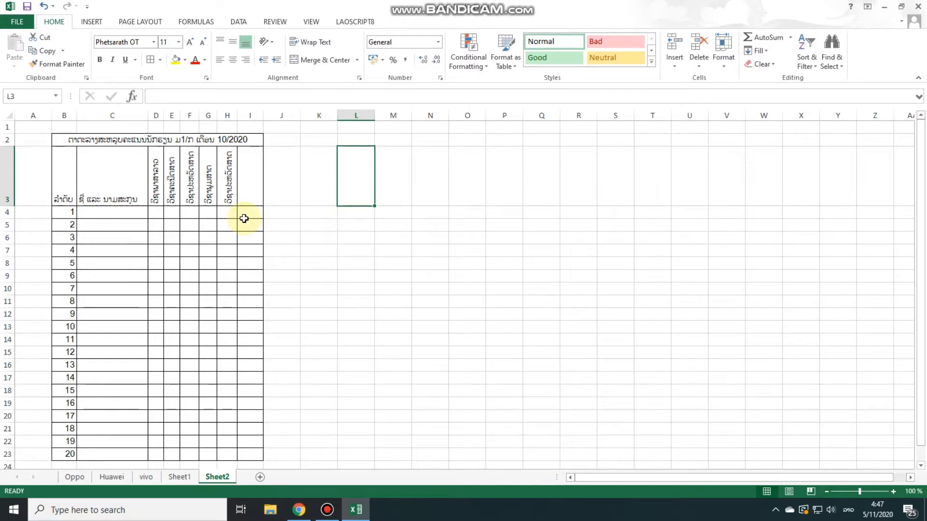
Enter the subject header "ພາສາອັງກິດ" in I3 and narrow column I to match the other subject columns
double_click(254, 197)
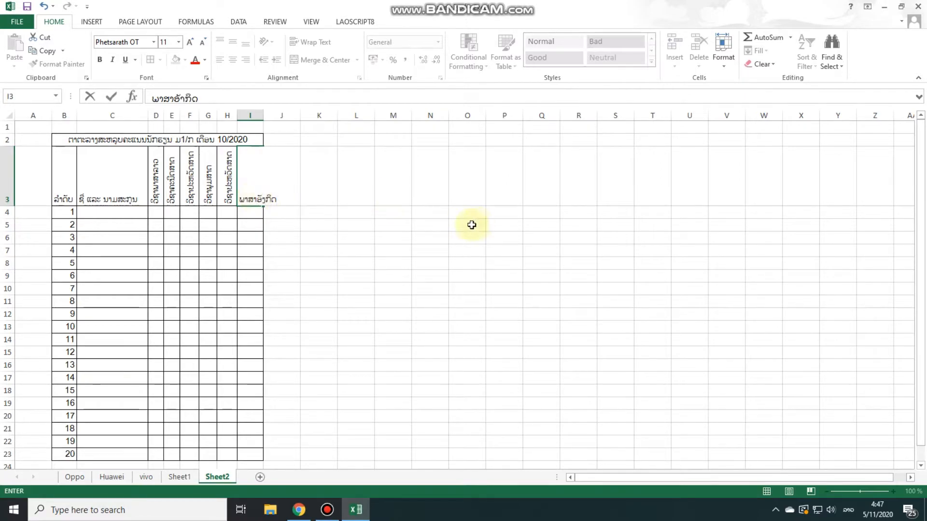
click(397, 223)
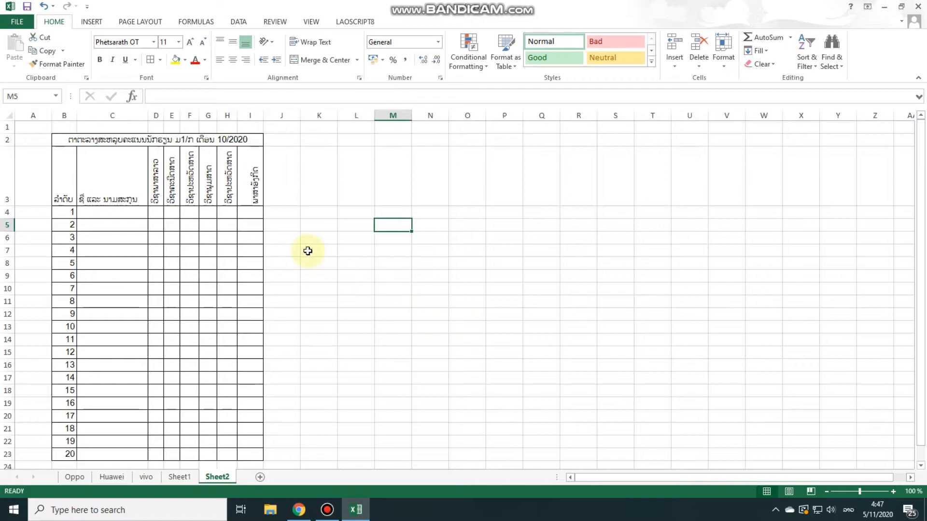
click(284, 173)
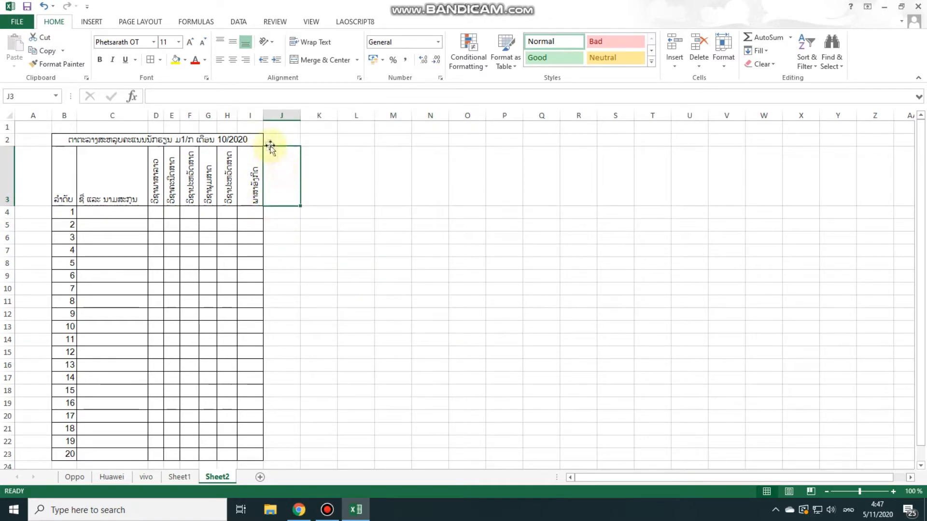
drag(264, 118, 254, 118)
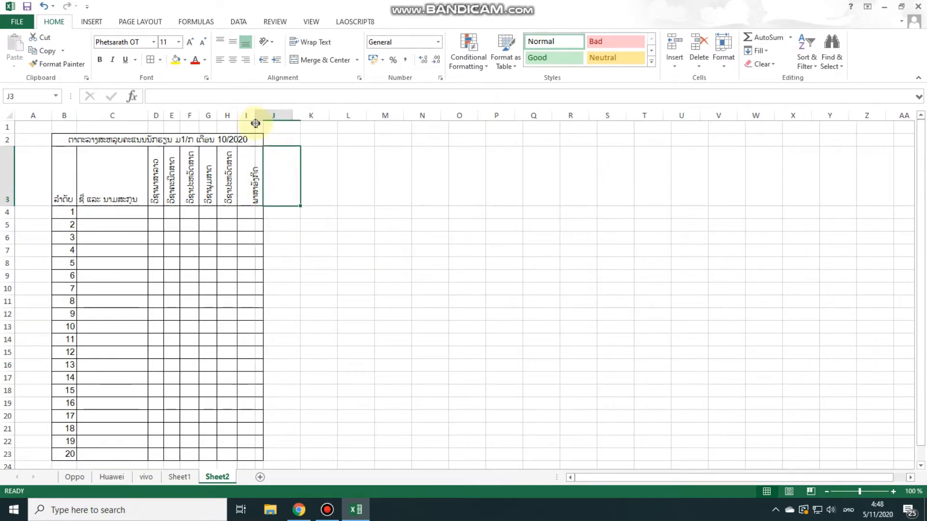
click(314, 194)
double_click(276, 188)
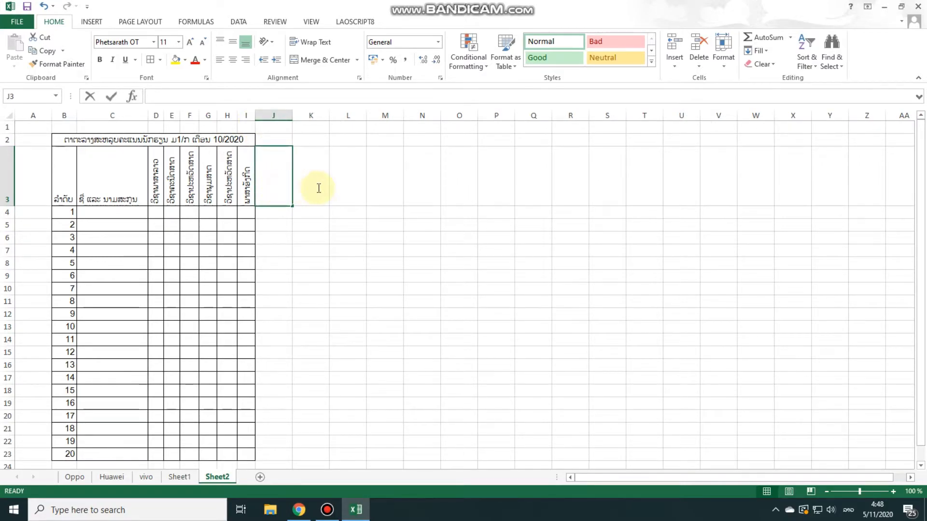
click(314, 248)
click(277, 212)
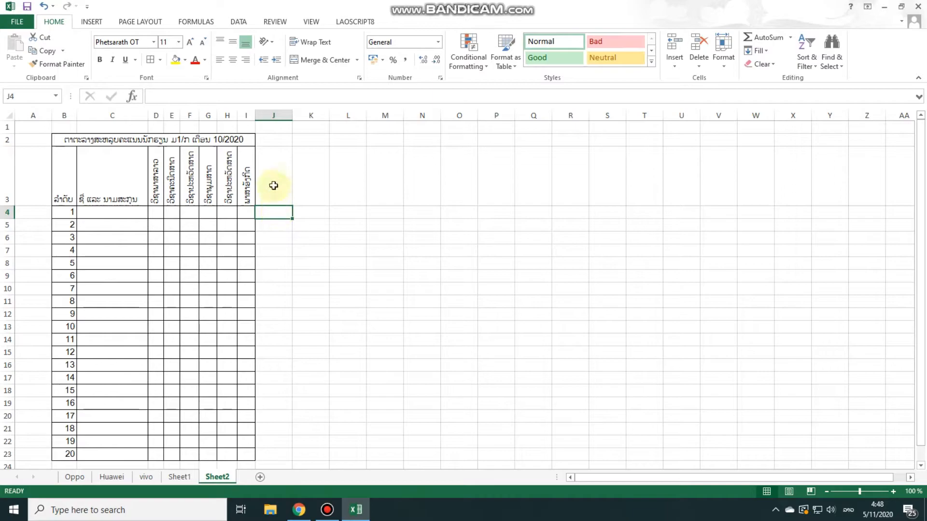
click(269, 156)
Apply all borders to J2:K23 to extend the table by two columns
click(277, 139)
drag(276, 139, 318, 153)
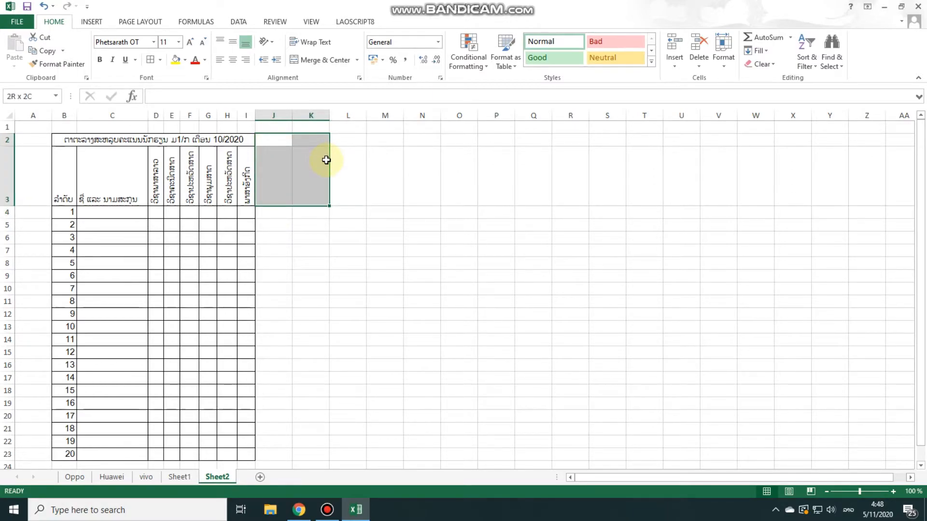
drag(327, 168, 304, 457)
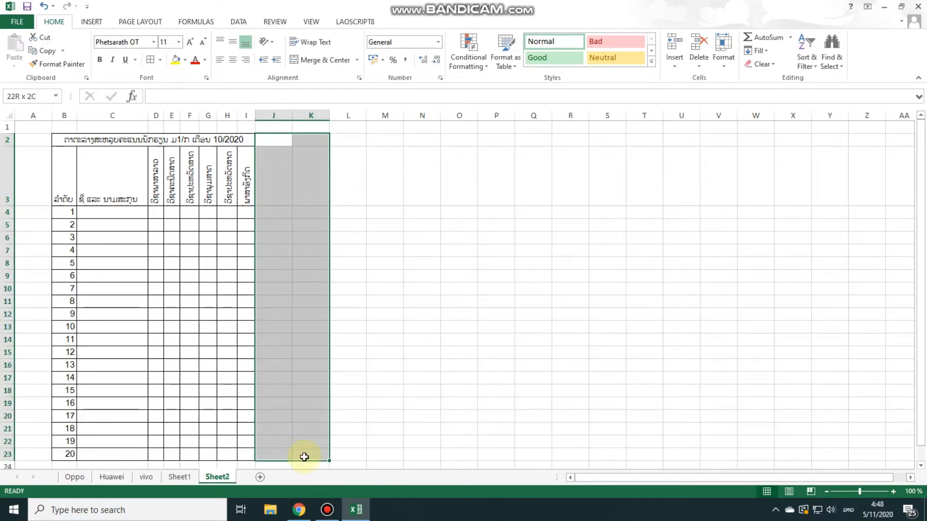
click(151, 60)
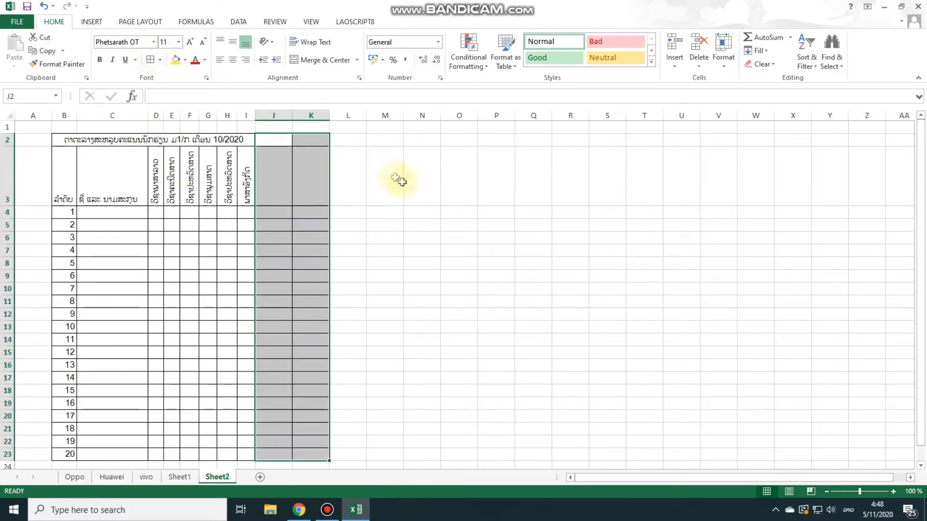
click(425, 199)
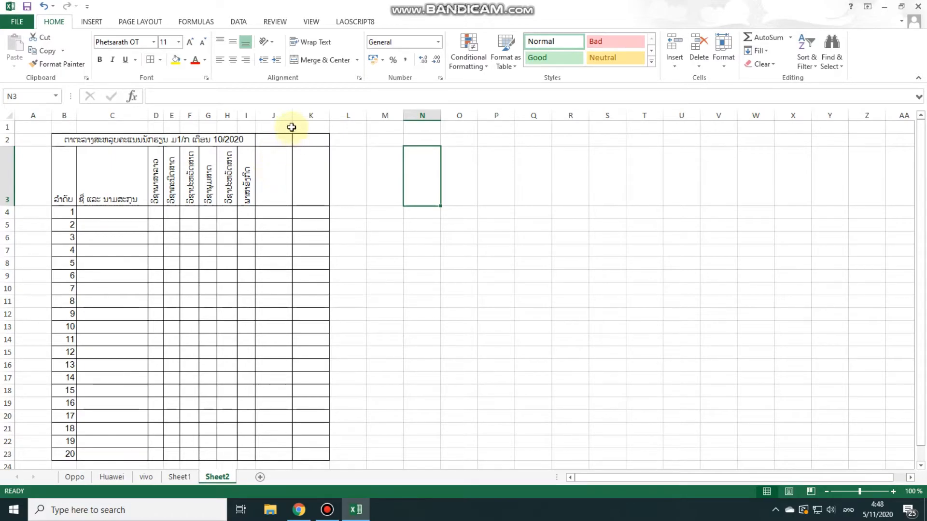
Apply all borders to L2:L23 and narrow columns J, K and L to about the width of the subject columns
mouse_move(293, 117)
mouse_down()
mouse_move(276, 122)
mouse_move(314, 119)
mouse_move(297, 121)
mouse_move(309, 452)
mouse_up()
click(326, 168)
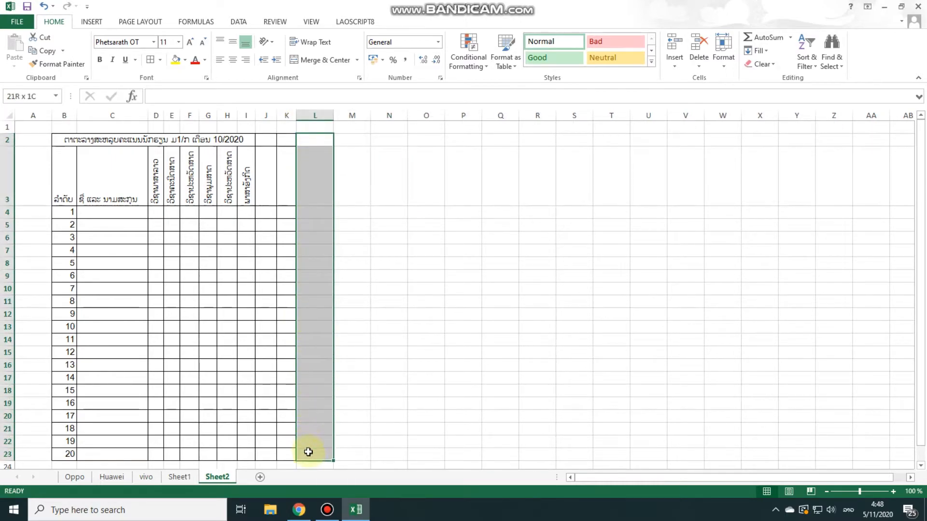
click(153, 60)
click(421, 179)
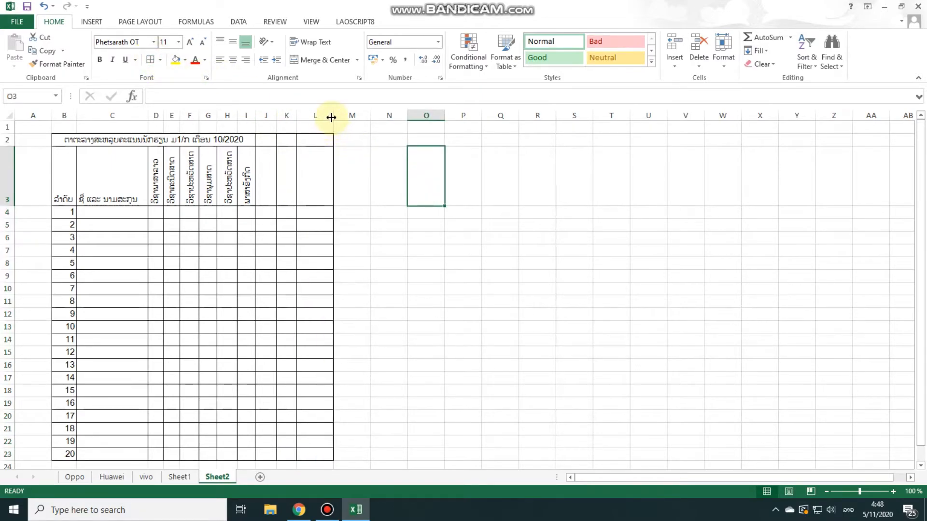
drag(331, 117, 317, 120)
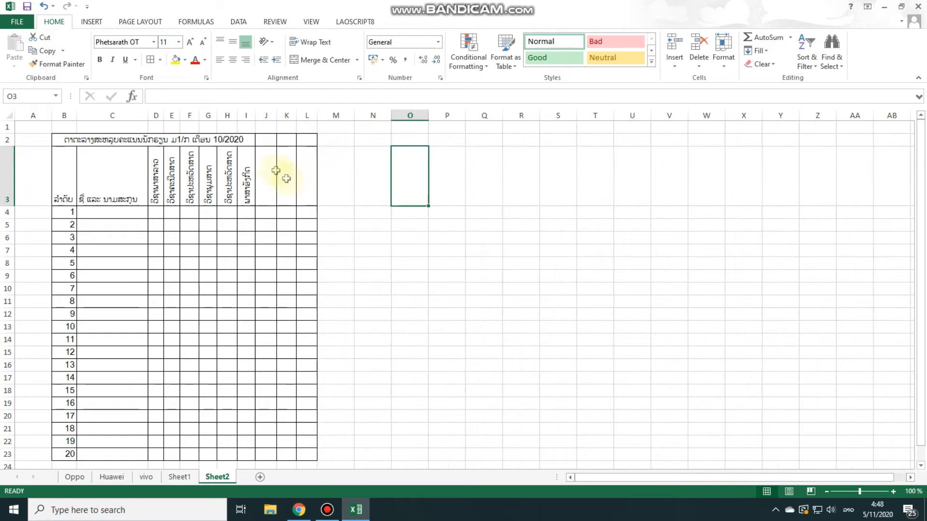
Merge and center the table title across B2:L2
drag(254, 141, 300, 140)
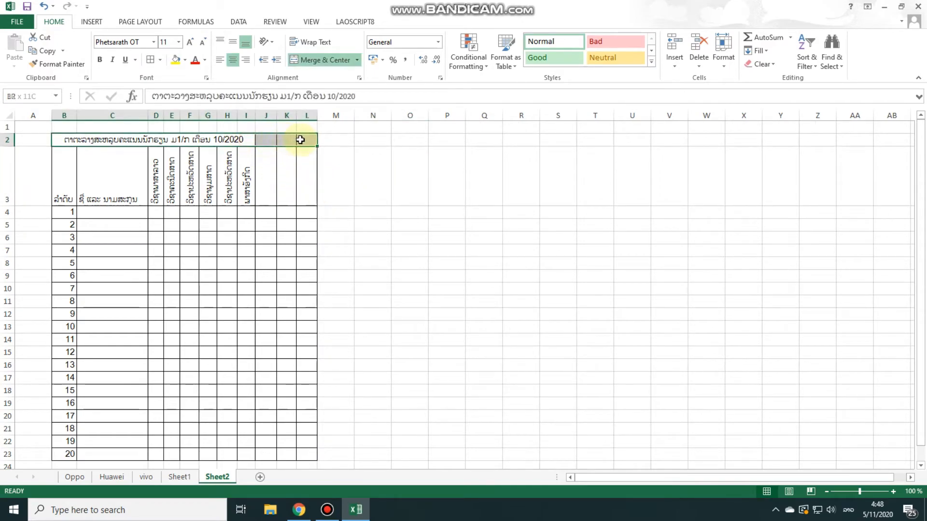
click(330, 61)
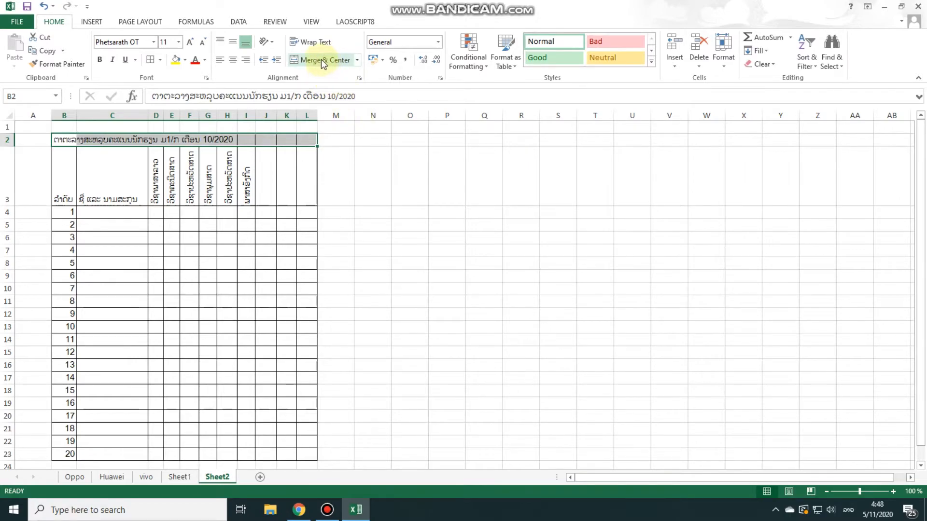
click(321, 59)
click(321, 59)
click(321, 59)
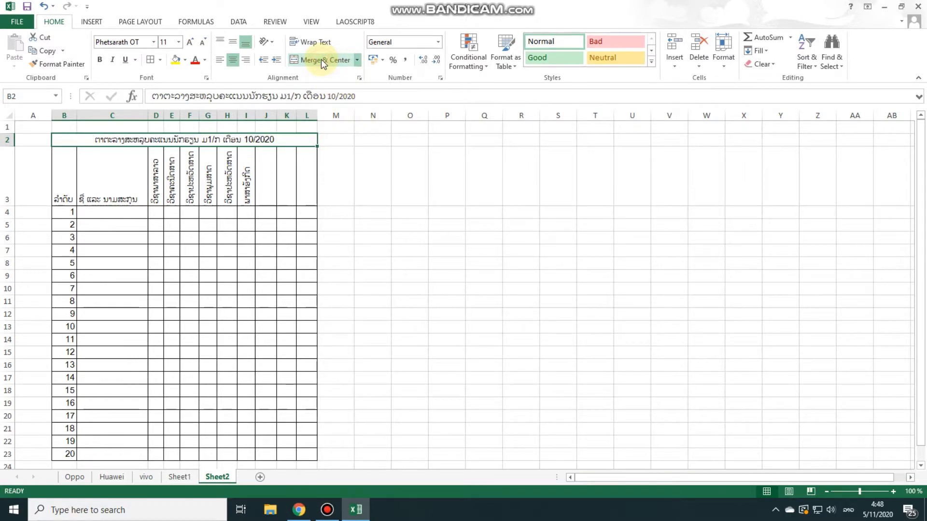
click(416, 212)
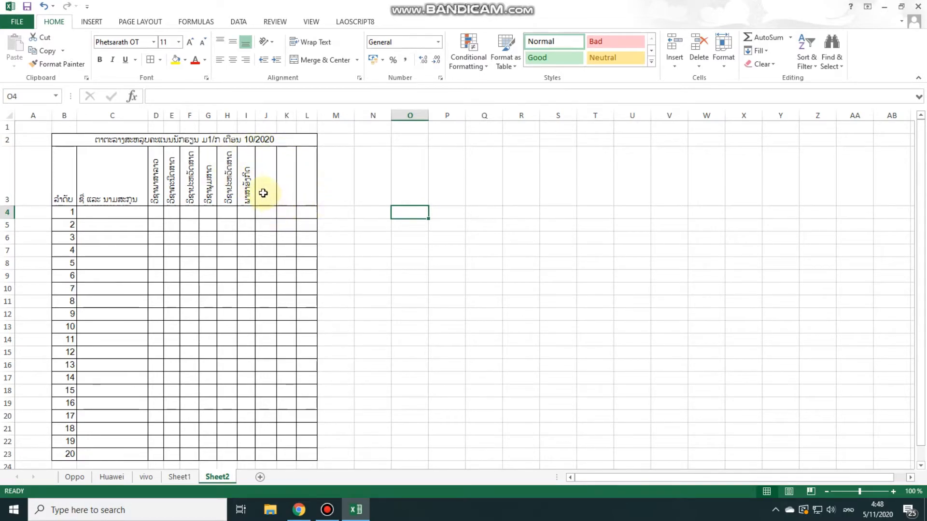
Set the text orientation of the header cells J3:L3 to 90 degrees
drag(263, 194, 302, 195)
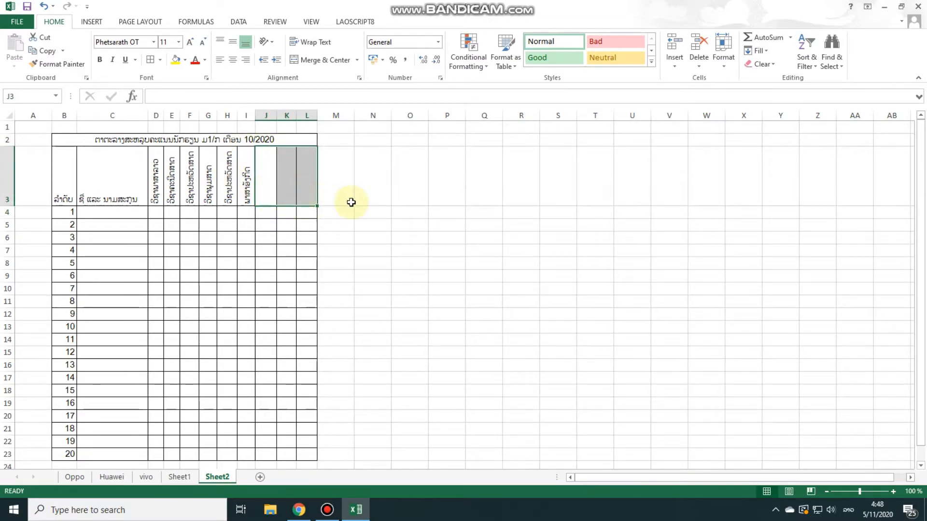
right_click(285, 178)
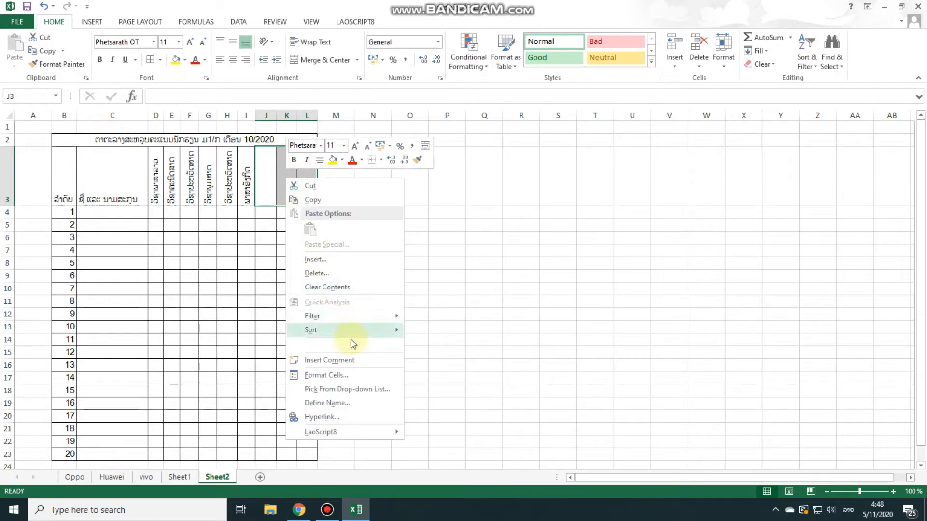
click(327, 378)
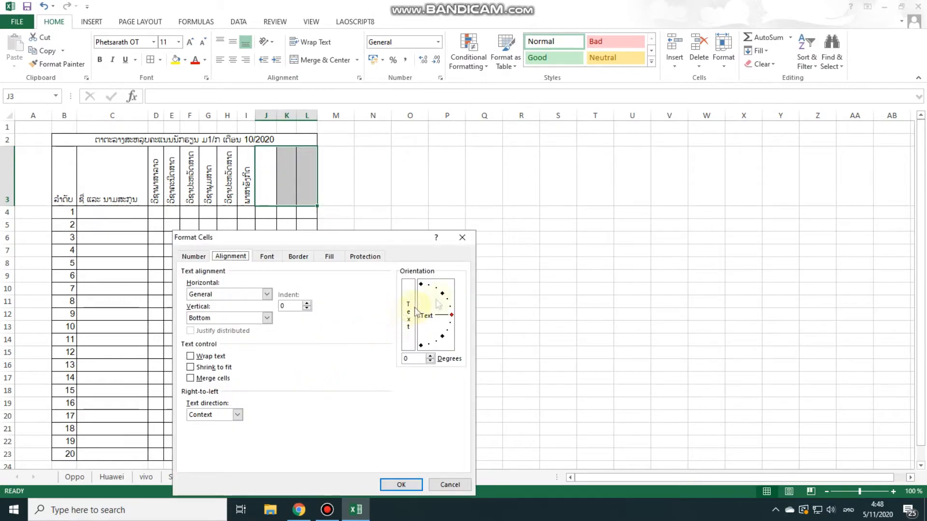
drag(452, 315, 421, 285)
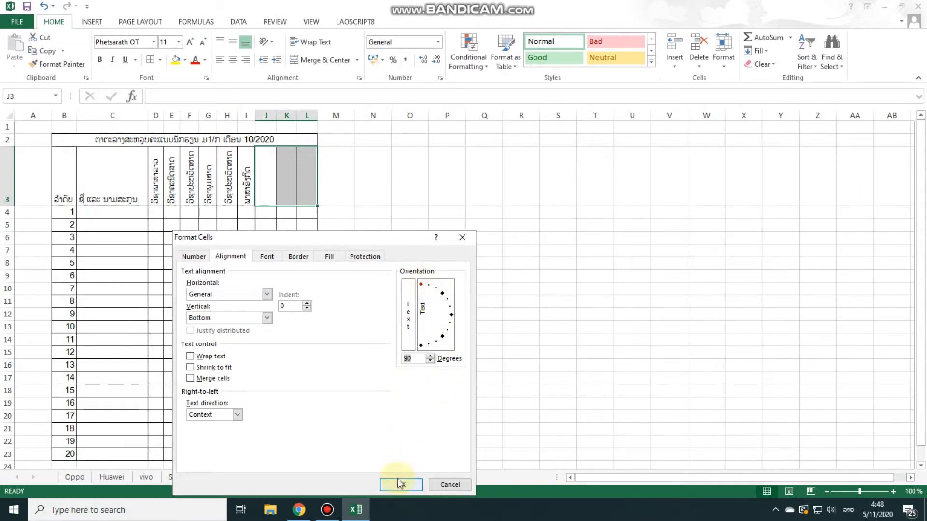
click(395, 484)
click(371, 306)
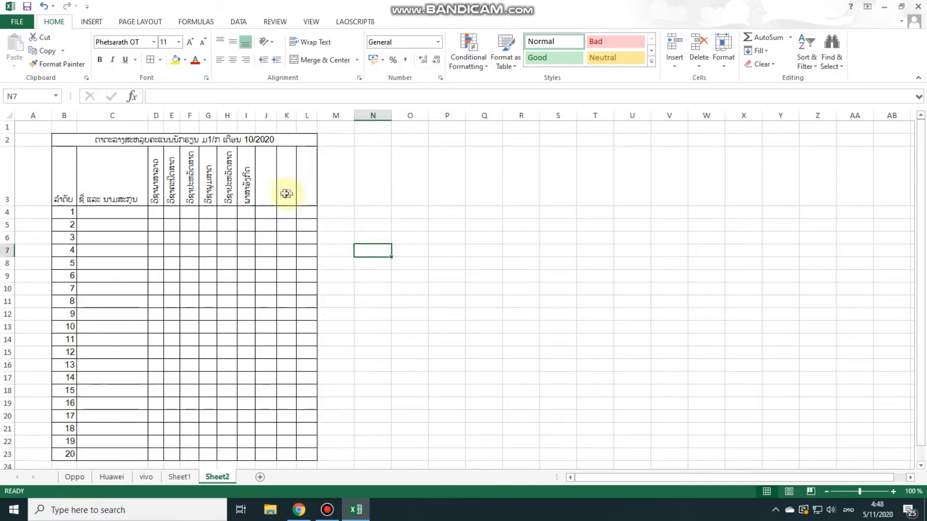
Enter the total score header "ຄະແນນລວມ" in J3
double_click(266, 195)
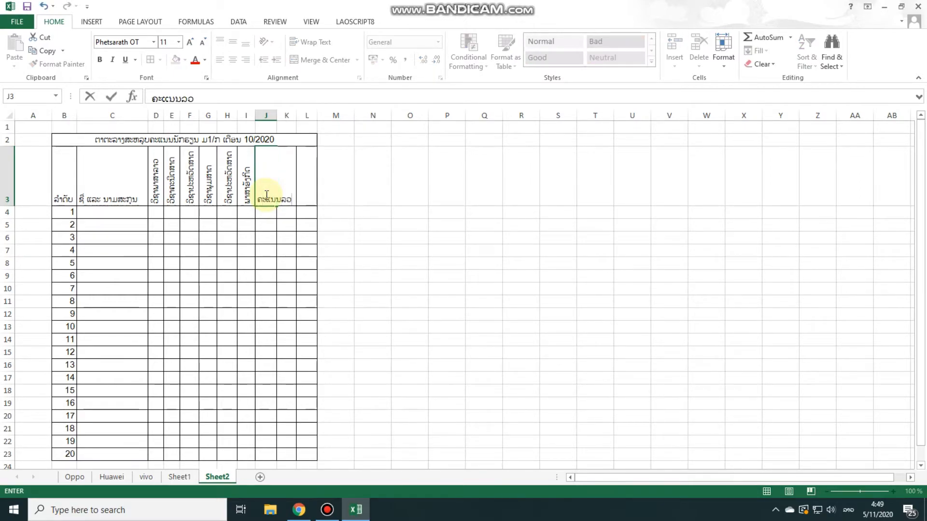
text(ມ)
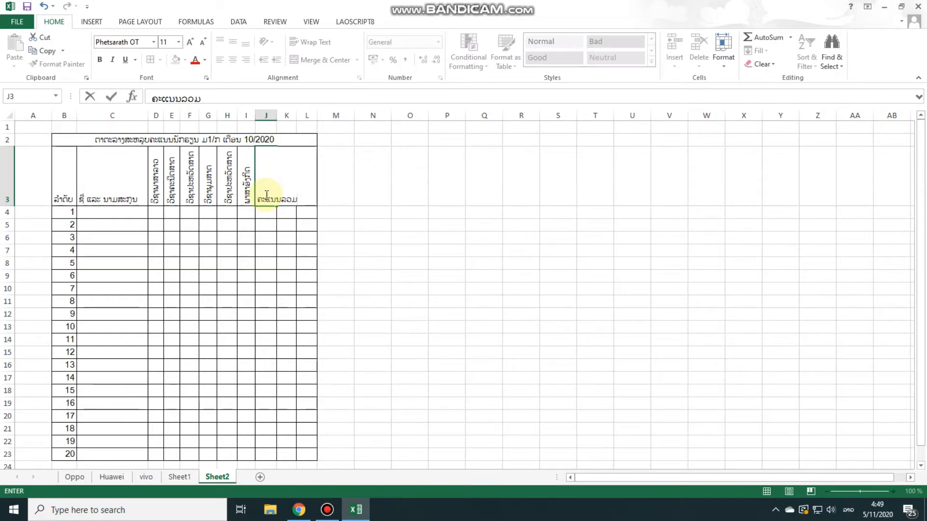
click(437, 260)
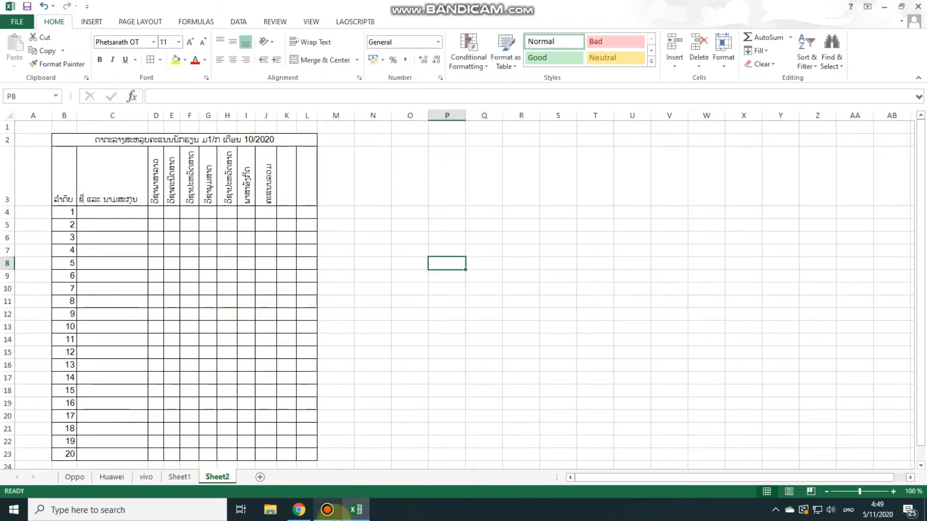
click(327, 510)
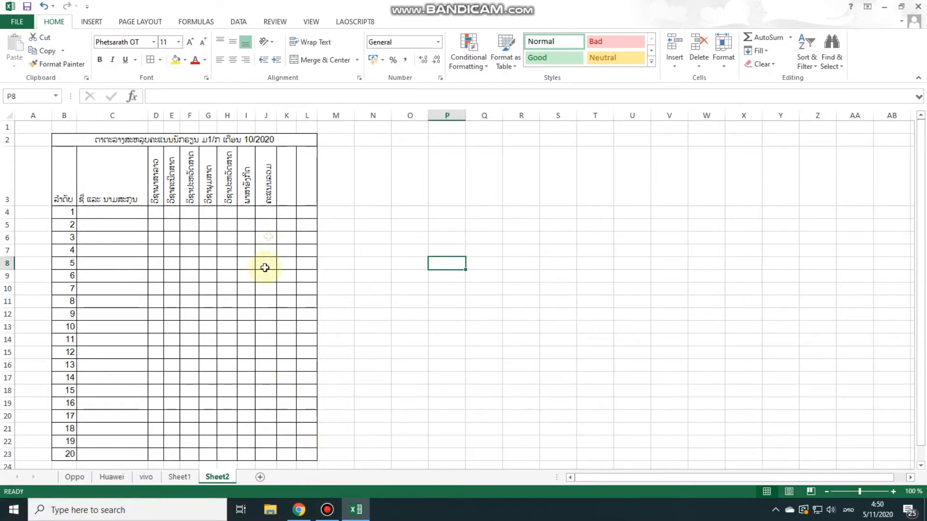
Enter the average score header "ຄະແນນສະເລ່ຍ" in K3 and the rank header "ອັນດັບທີ່" in L3
click(286, 194)
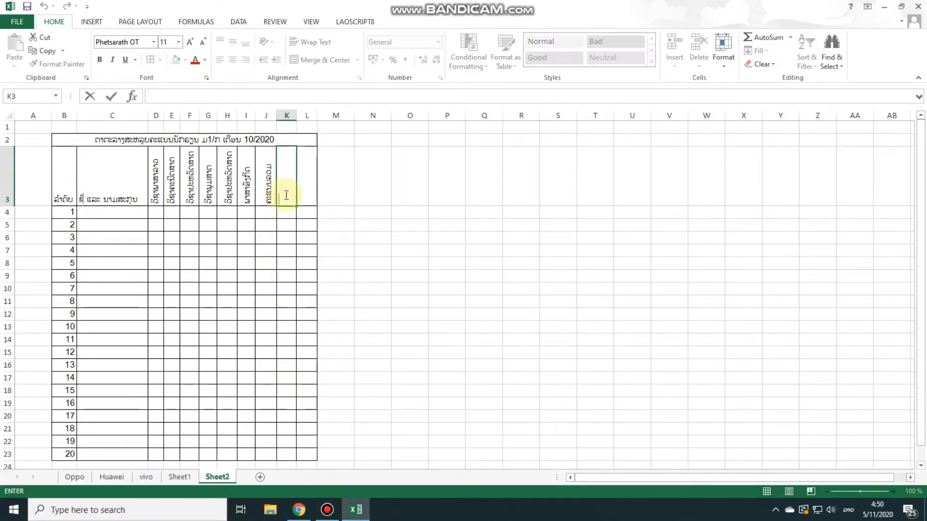
text(ະແນນສະເລ່ຍ)
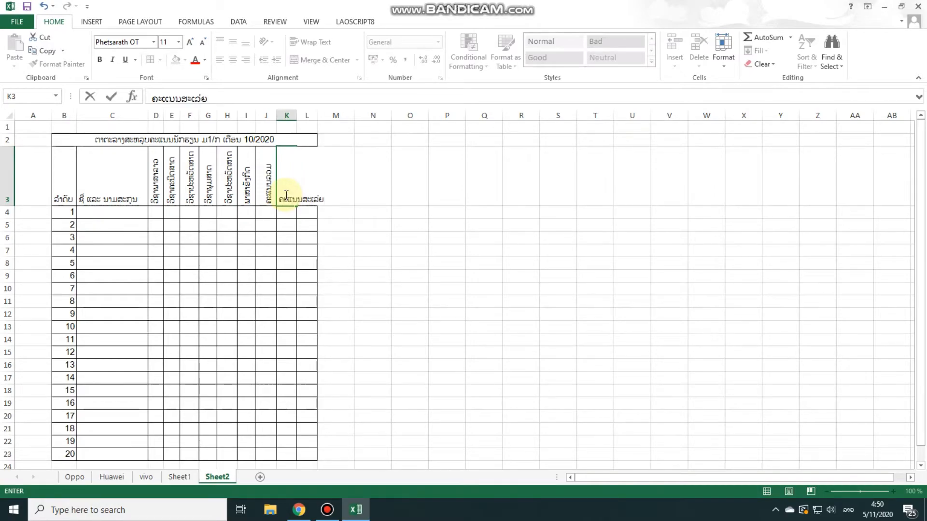
click(393, 209)
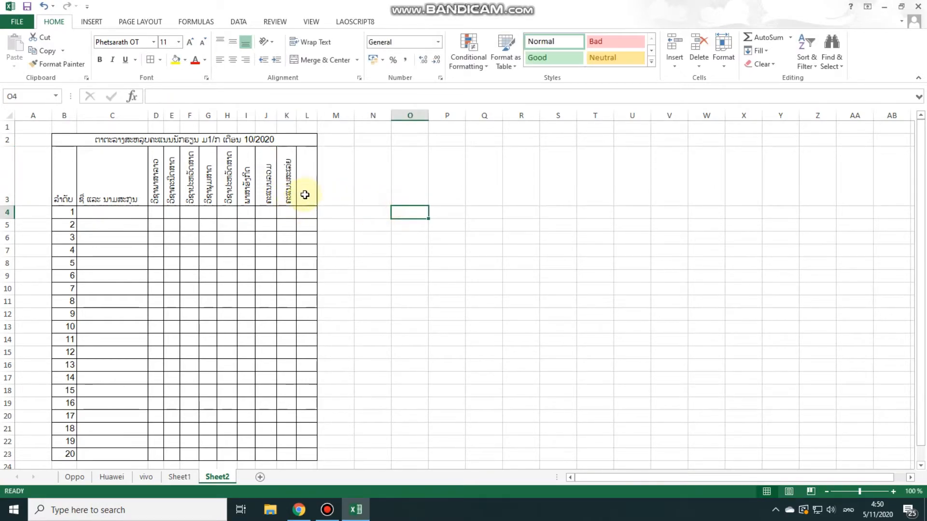
click(305, 195)
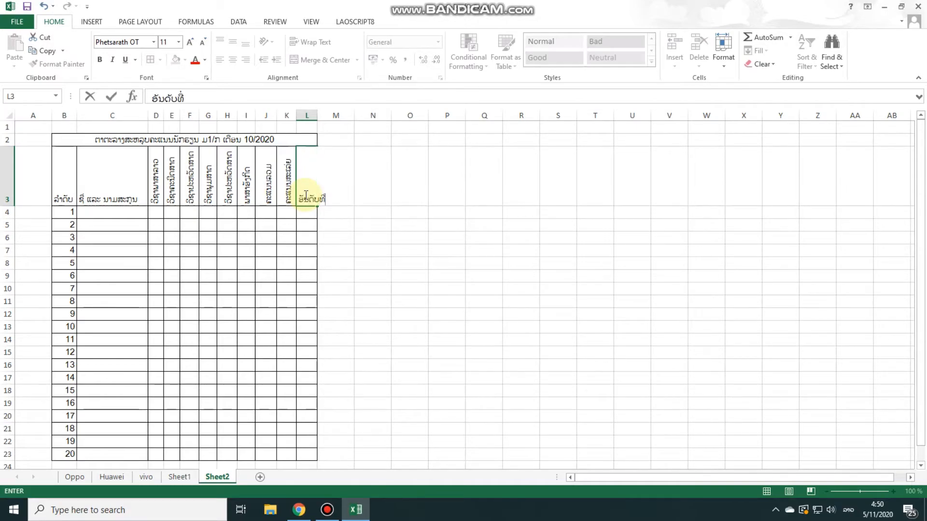
text(ອັນດັບທີ່)
click(370, 195)
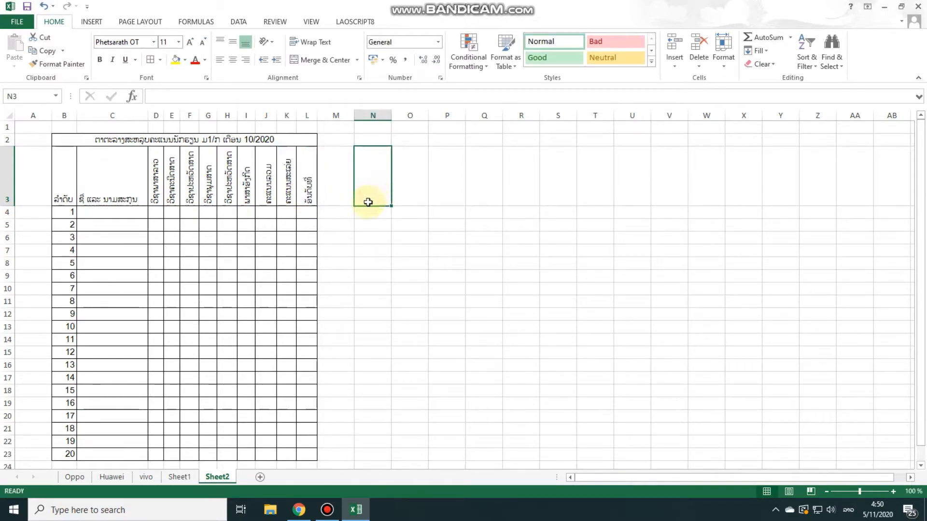
click(328, 509)
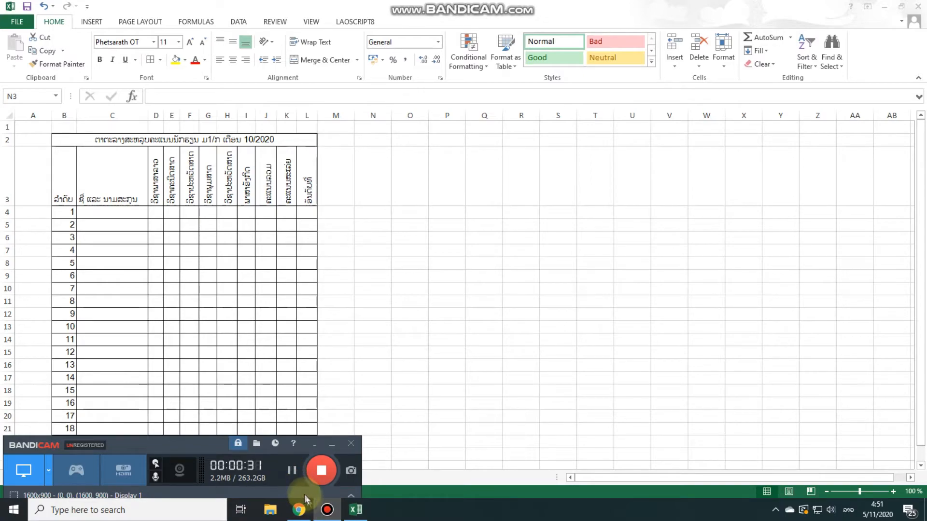
click(327, 509)
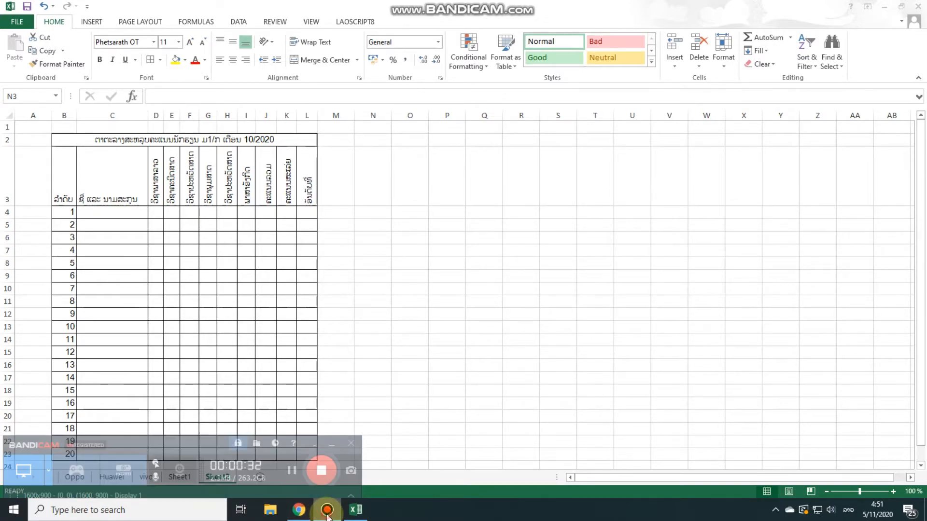
click(410, 262)
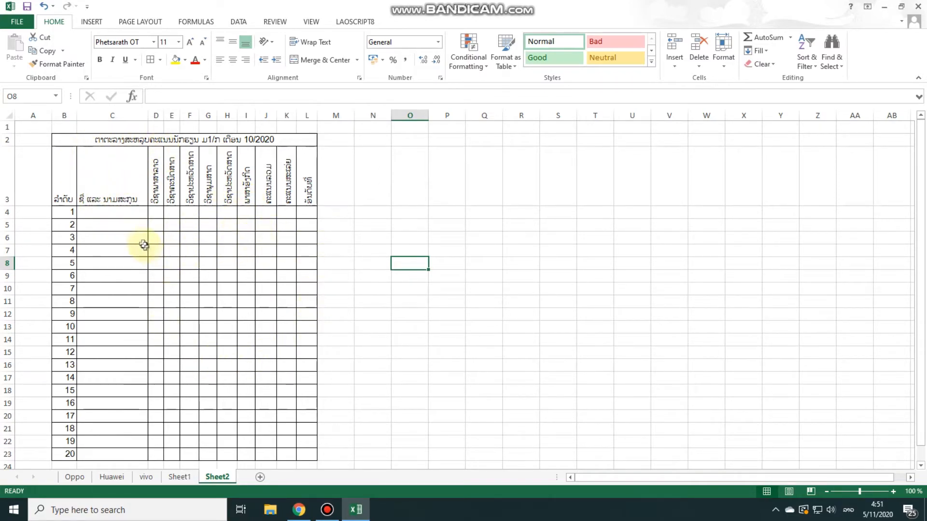
Enter the students' names with the title "ທ້າວ" in C4, C5 and C6
click(103, 212)
text(ທ້າ)
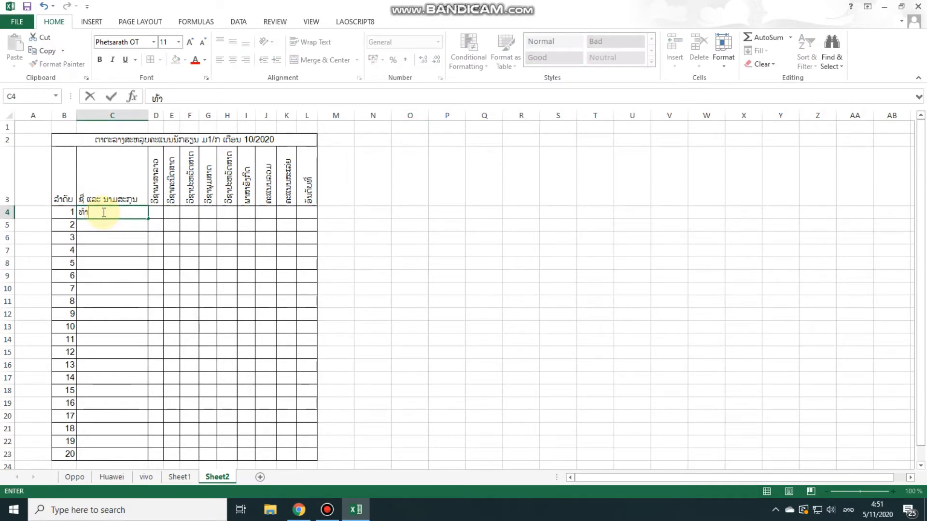
text(ວ ສາຄອນ)
key(Return)
key(ctrl+d)
text(ທ້າວ ອານົງ)
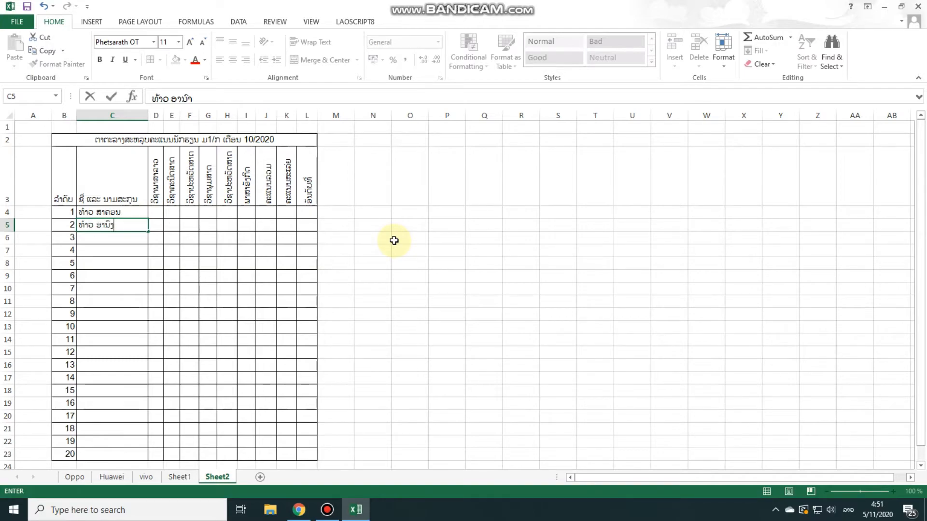
key(Return)
text(ທ້າວ)
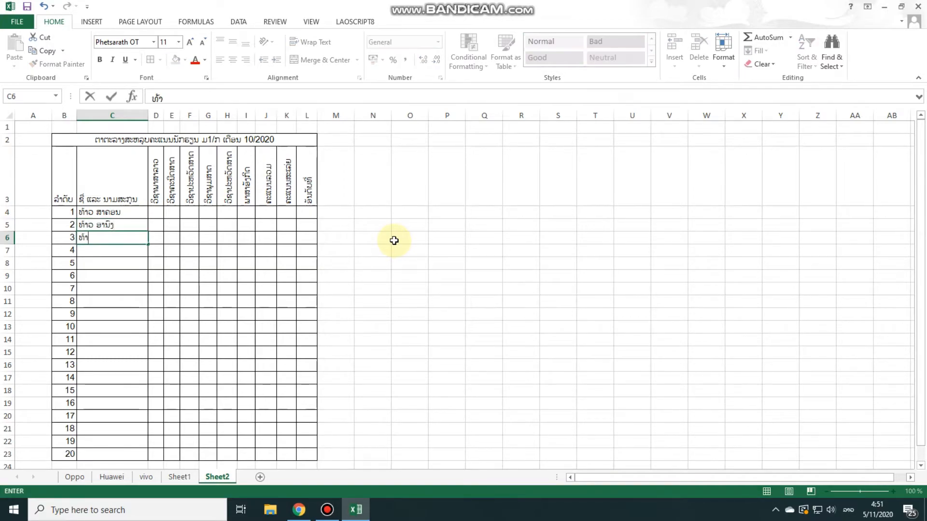